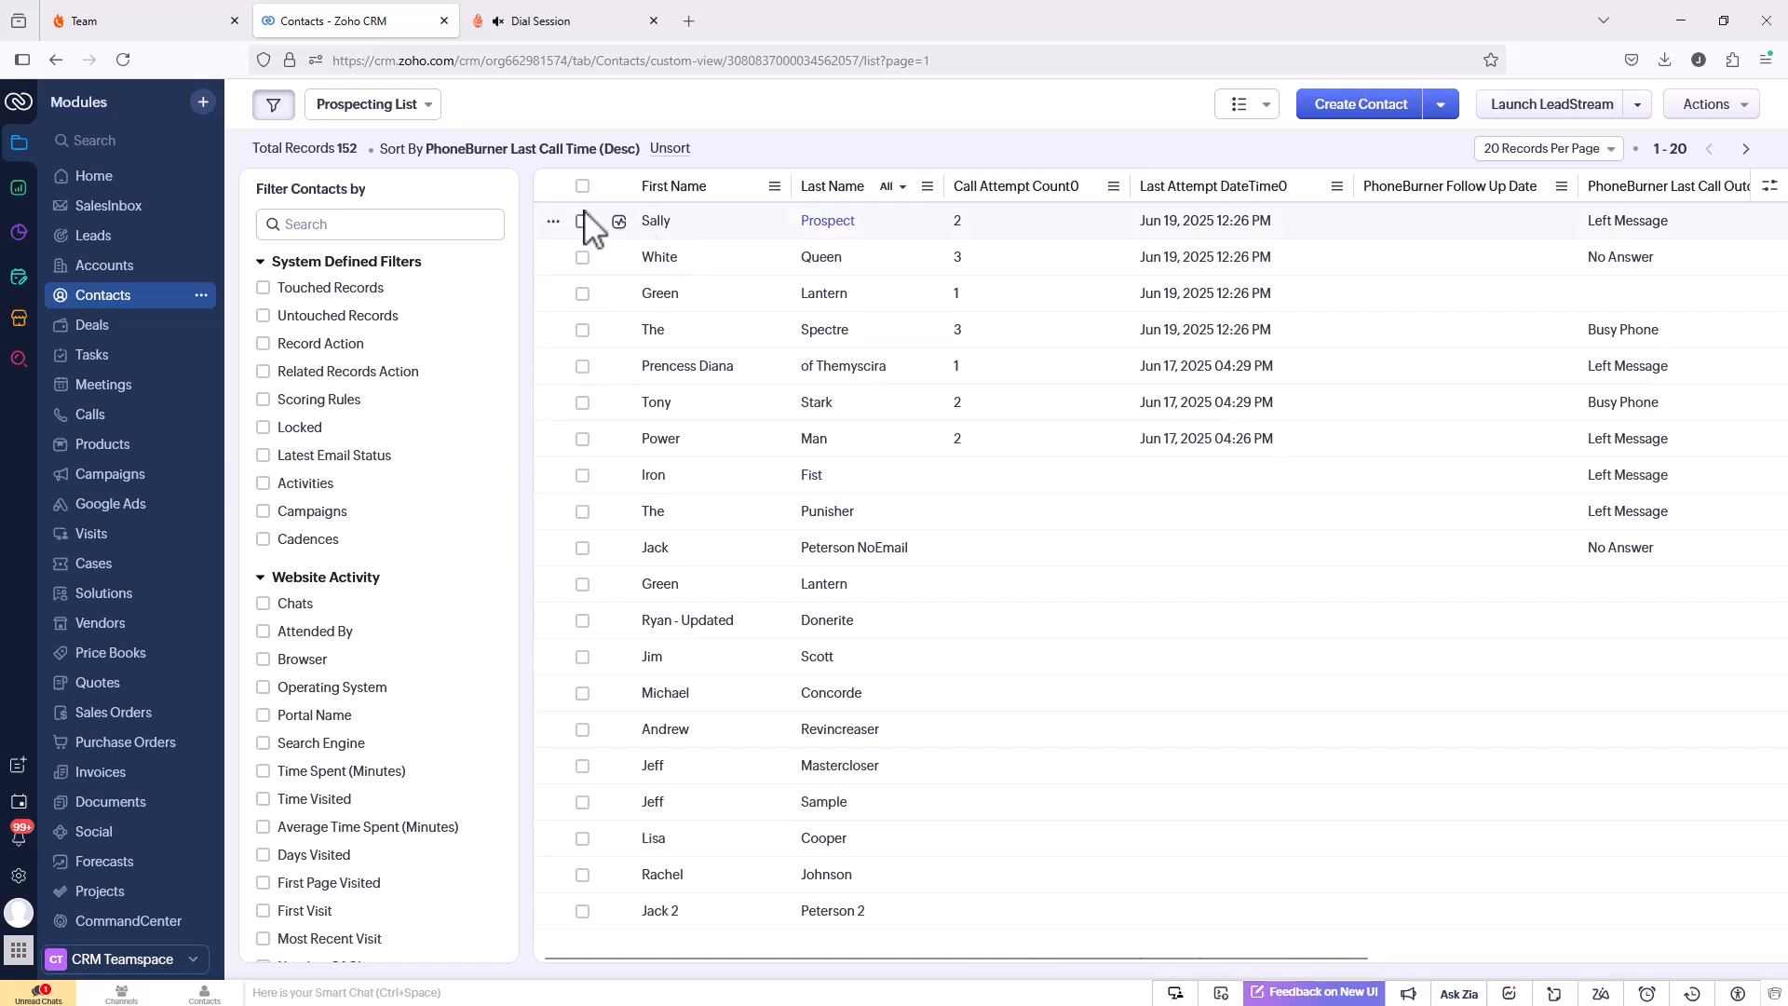
# Step: Select every contact on the current page of the Prospecting List and open the list of custom dialing buttons
pyautogui.click(583, 187)
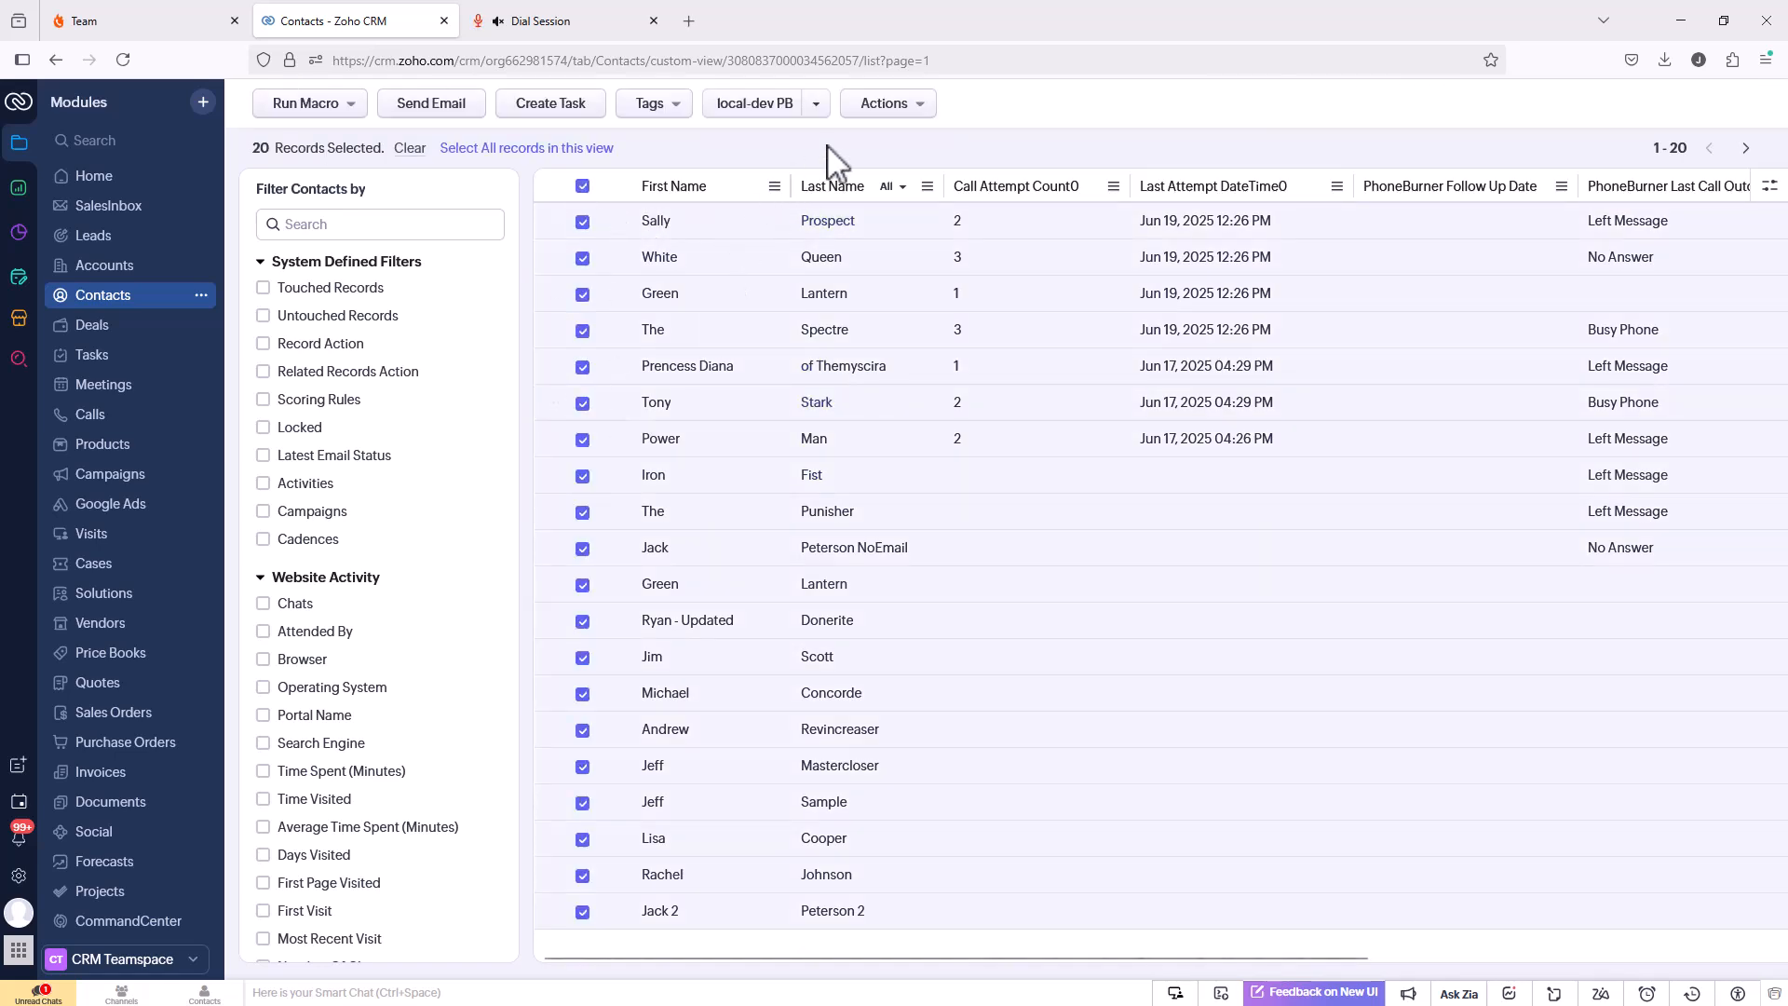
pyautogui.click(818, 106)
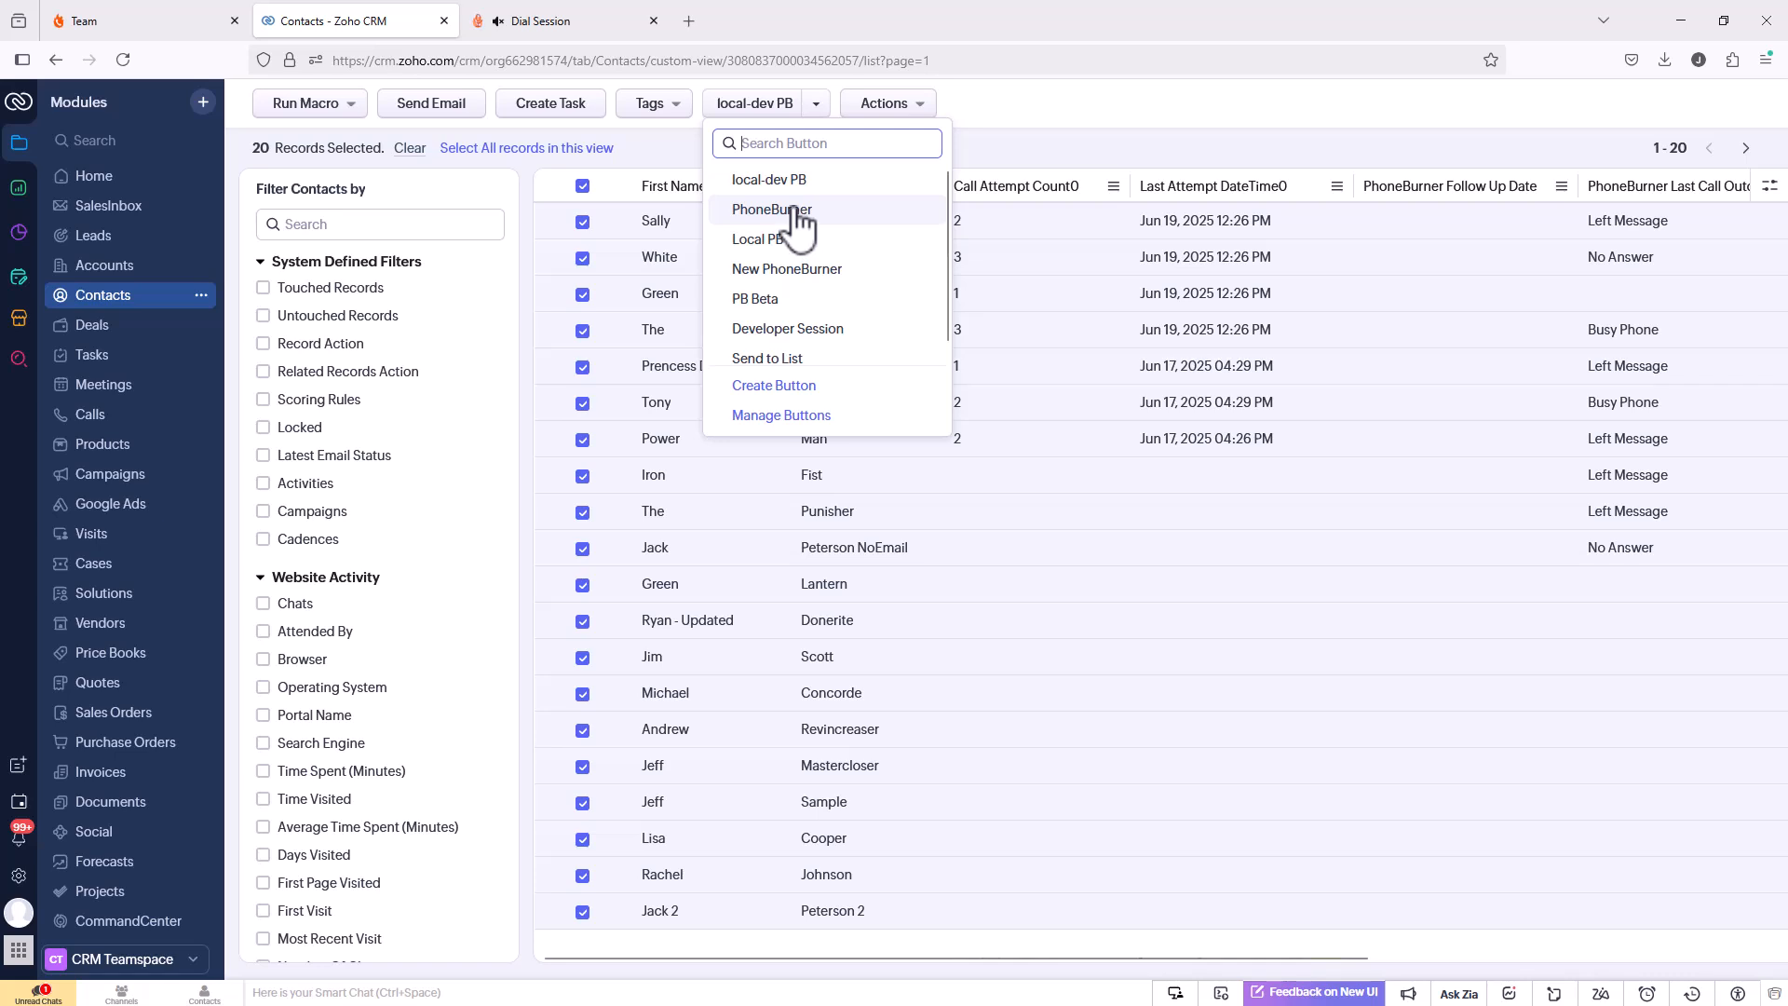
# Step: View the PhoneBurner dial session and open the Zoho integration settings from the PhoneBurner Team page
pyautogui.click(596, 22)
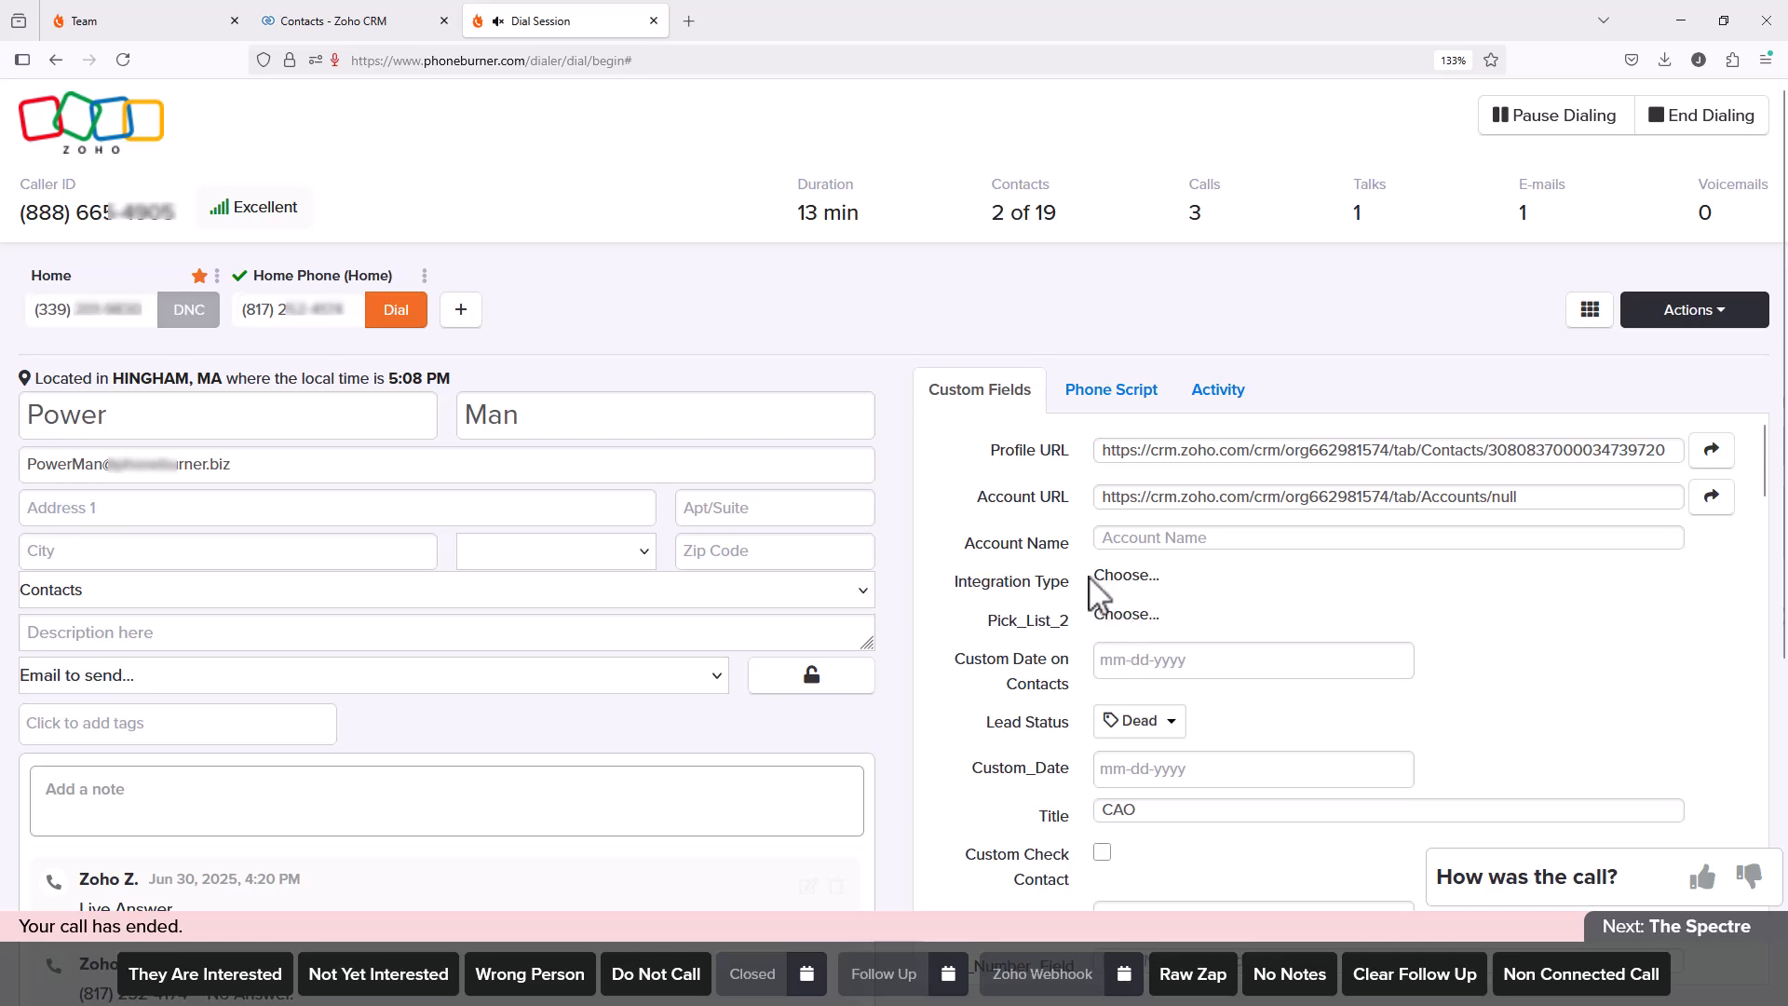
pyautogui.click(182, 35)
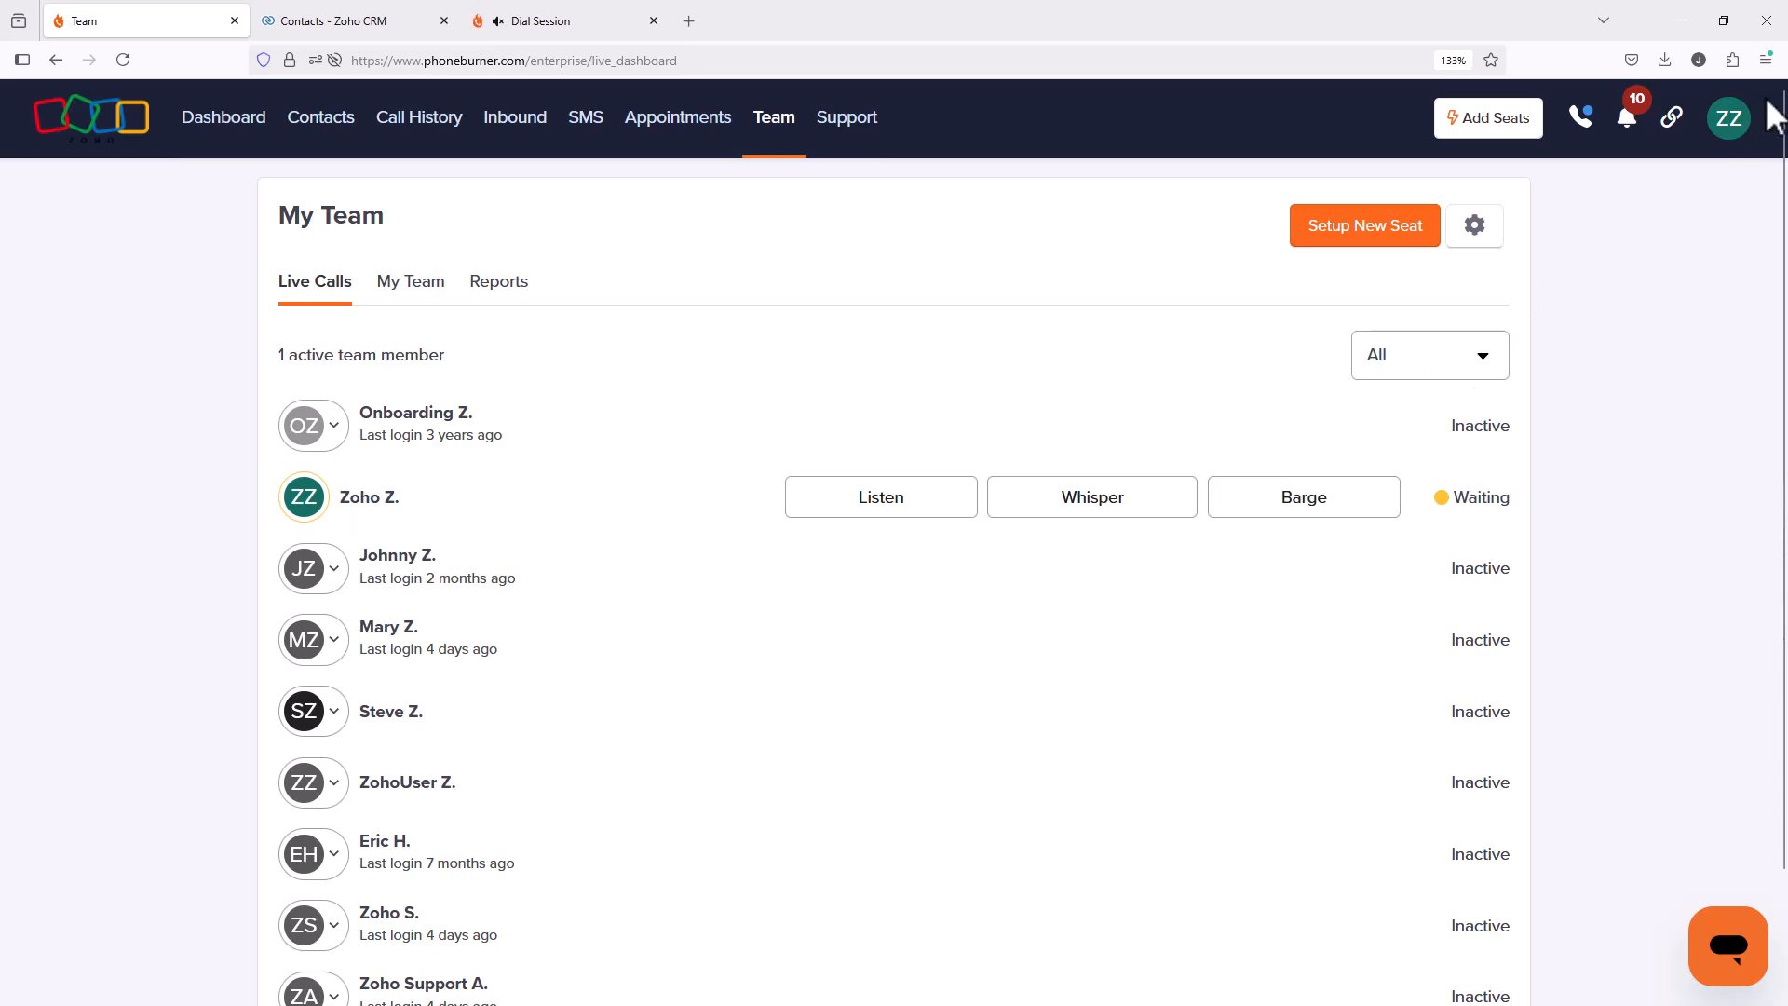
pyautogui.click(1726, 126)
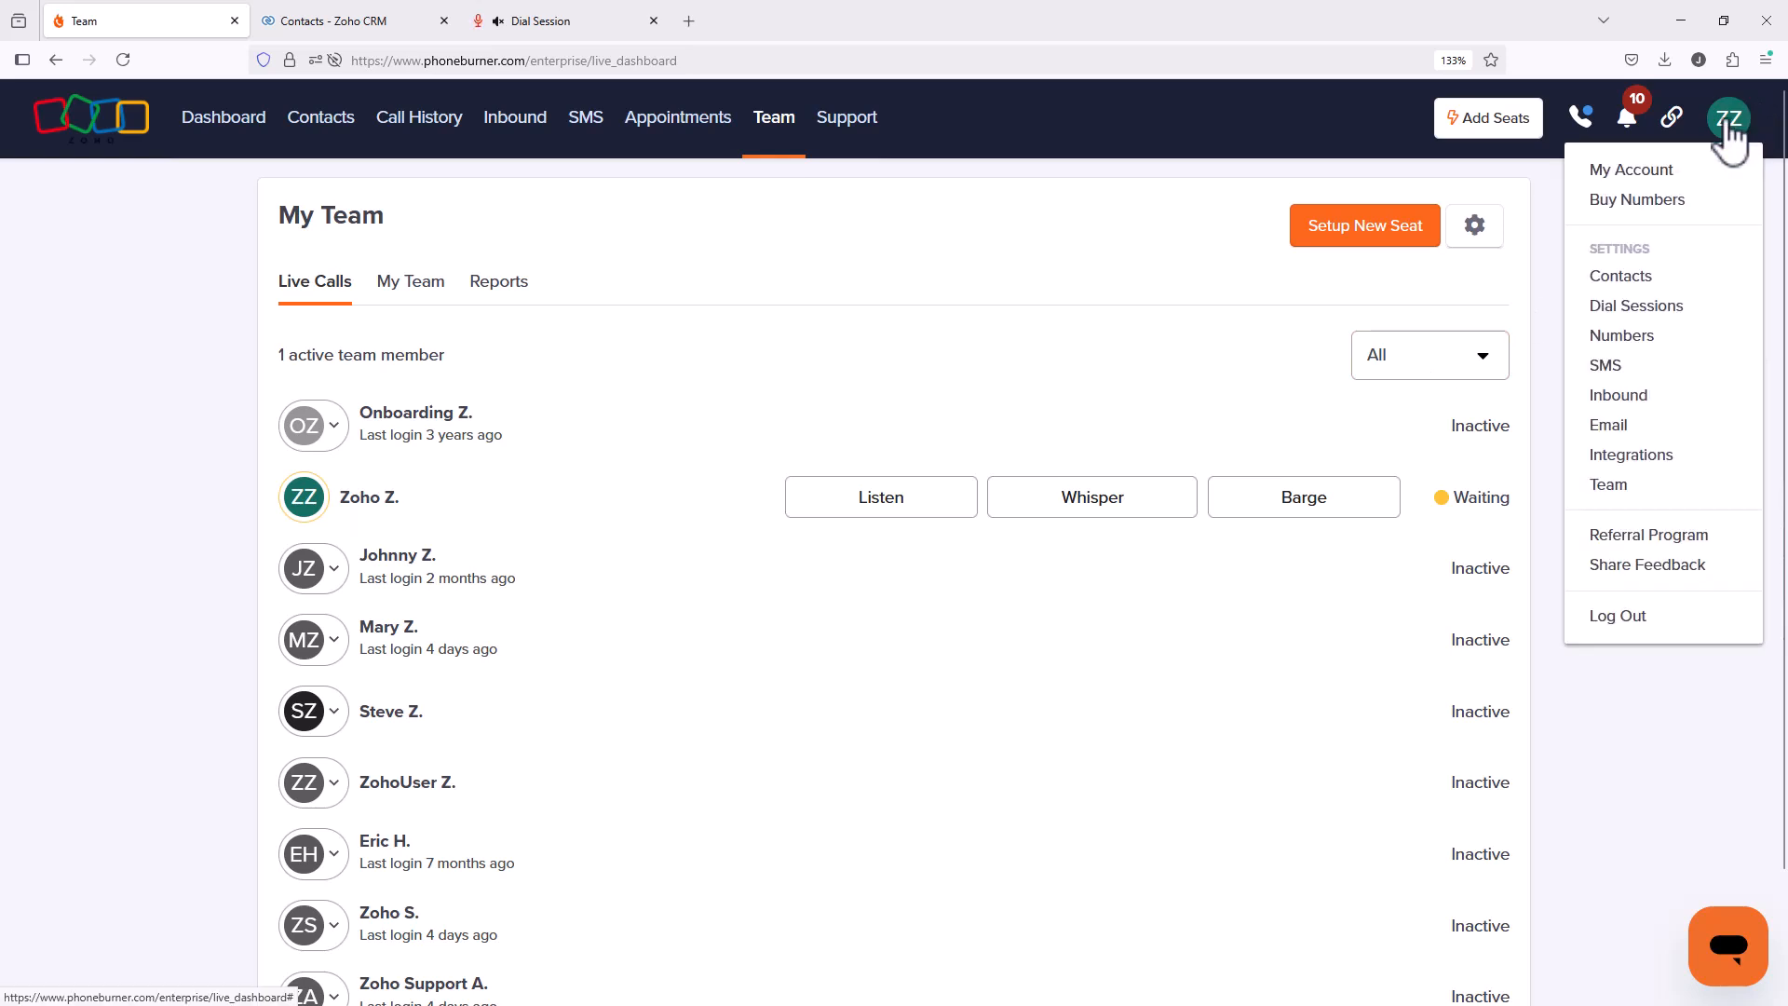
pyautogui.click(1650, 462)
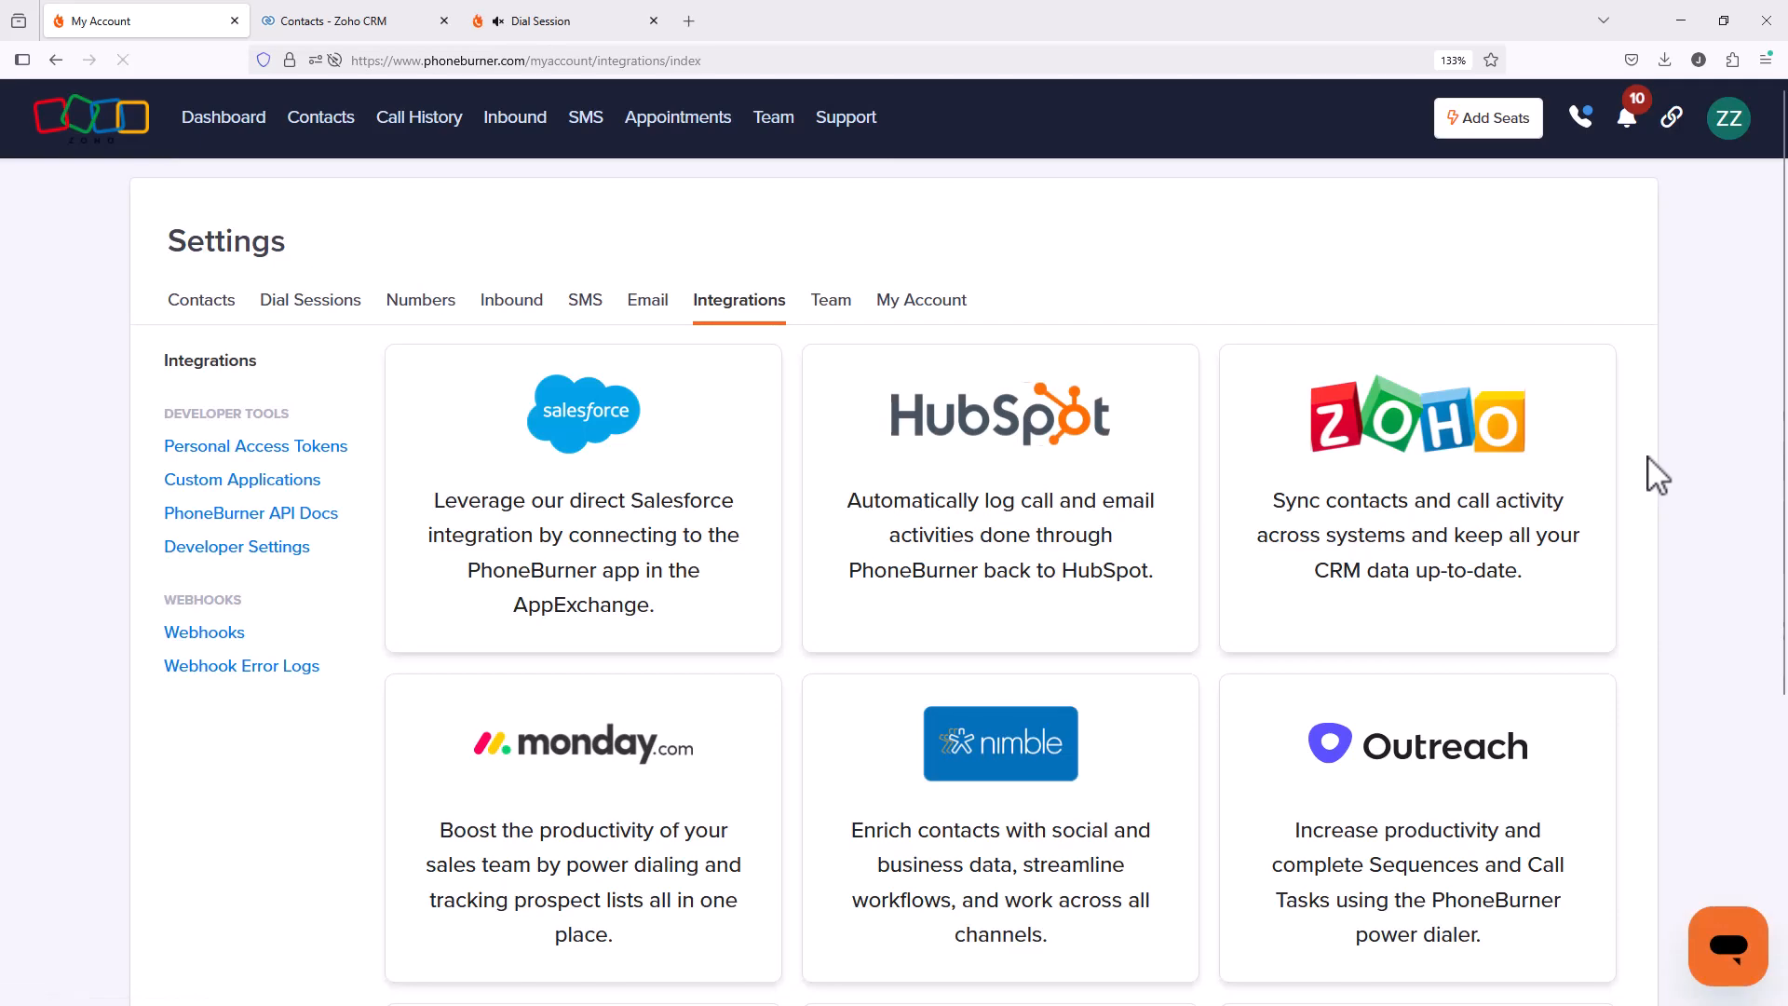
pyautogui.click(1402, 479)
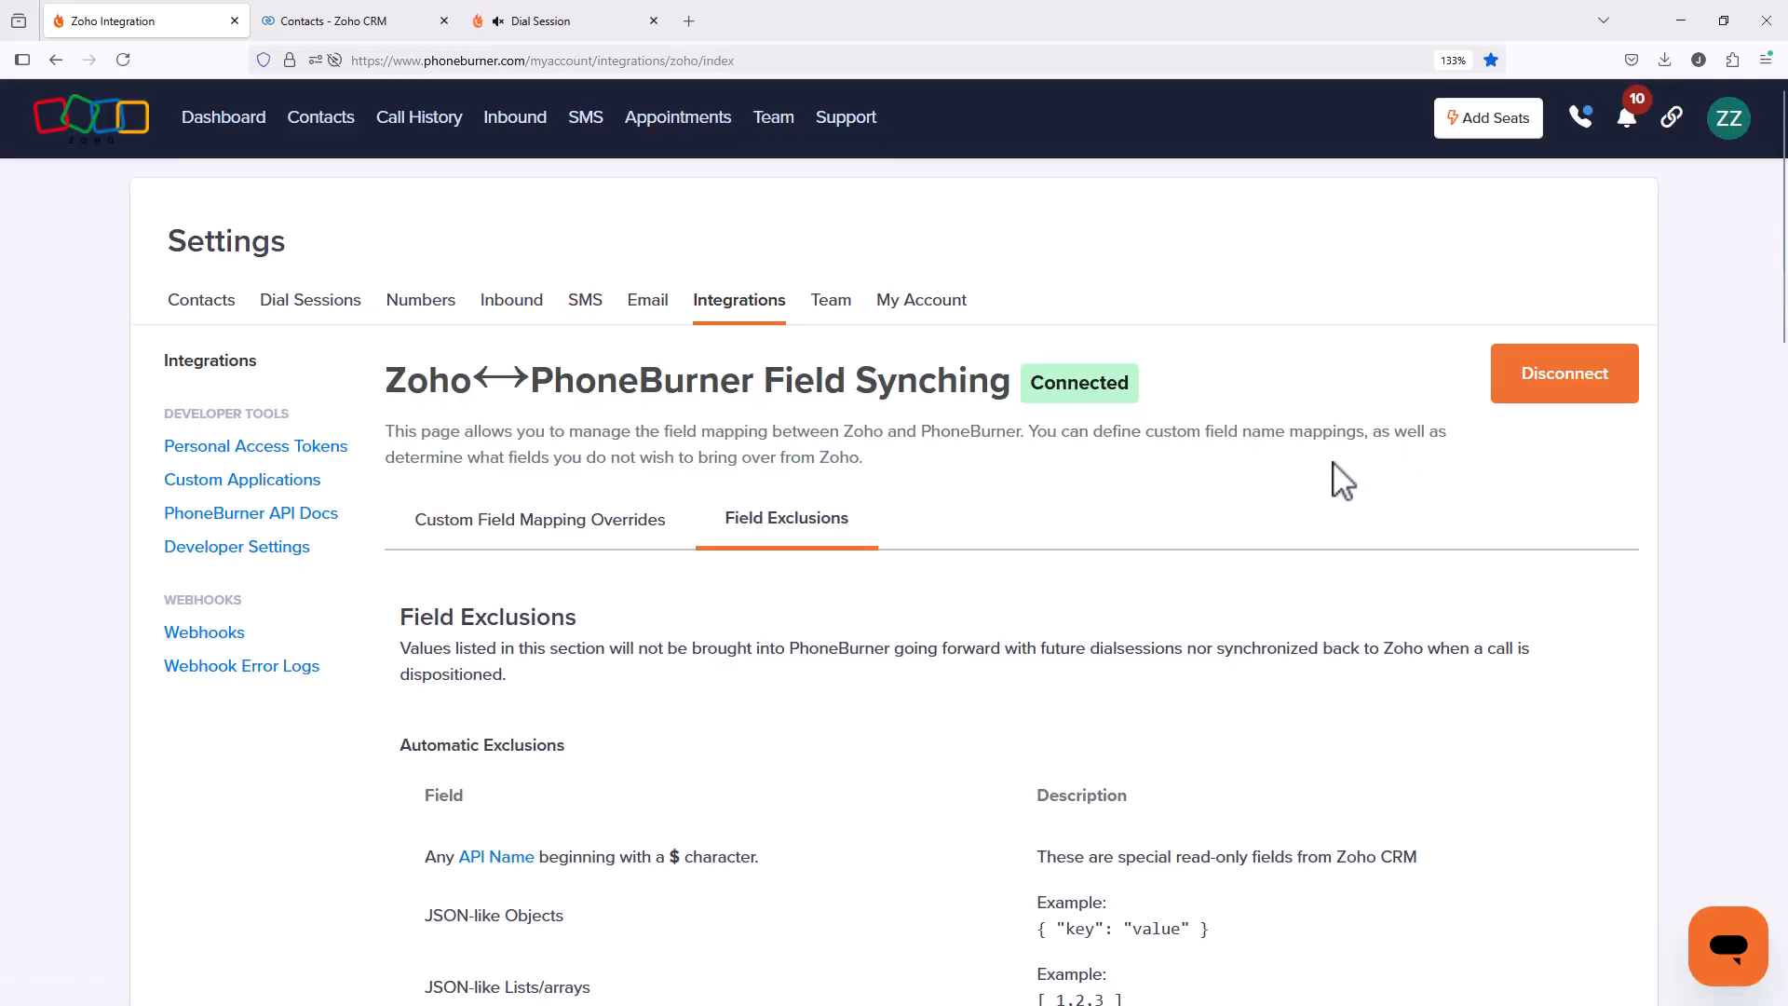
# Step: Review the automatic and custom field exclusions of the Zoho sync, through to the end of the list
pyautogui.scroll(-6, 898, 666)
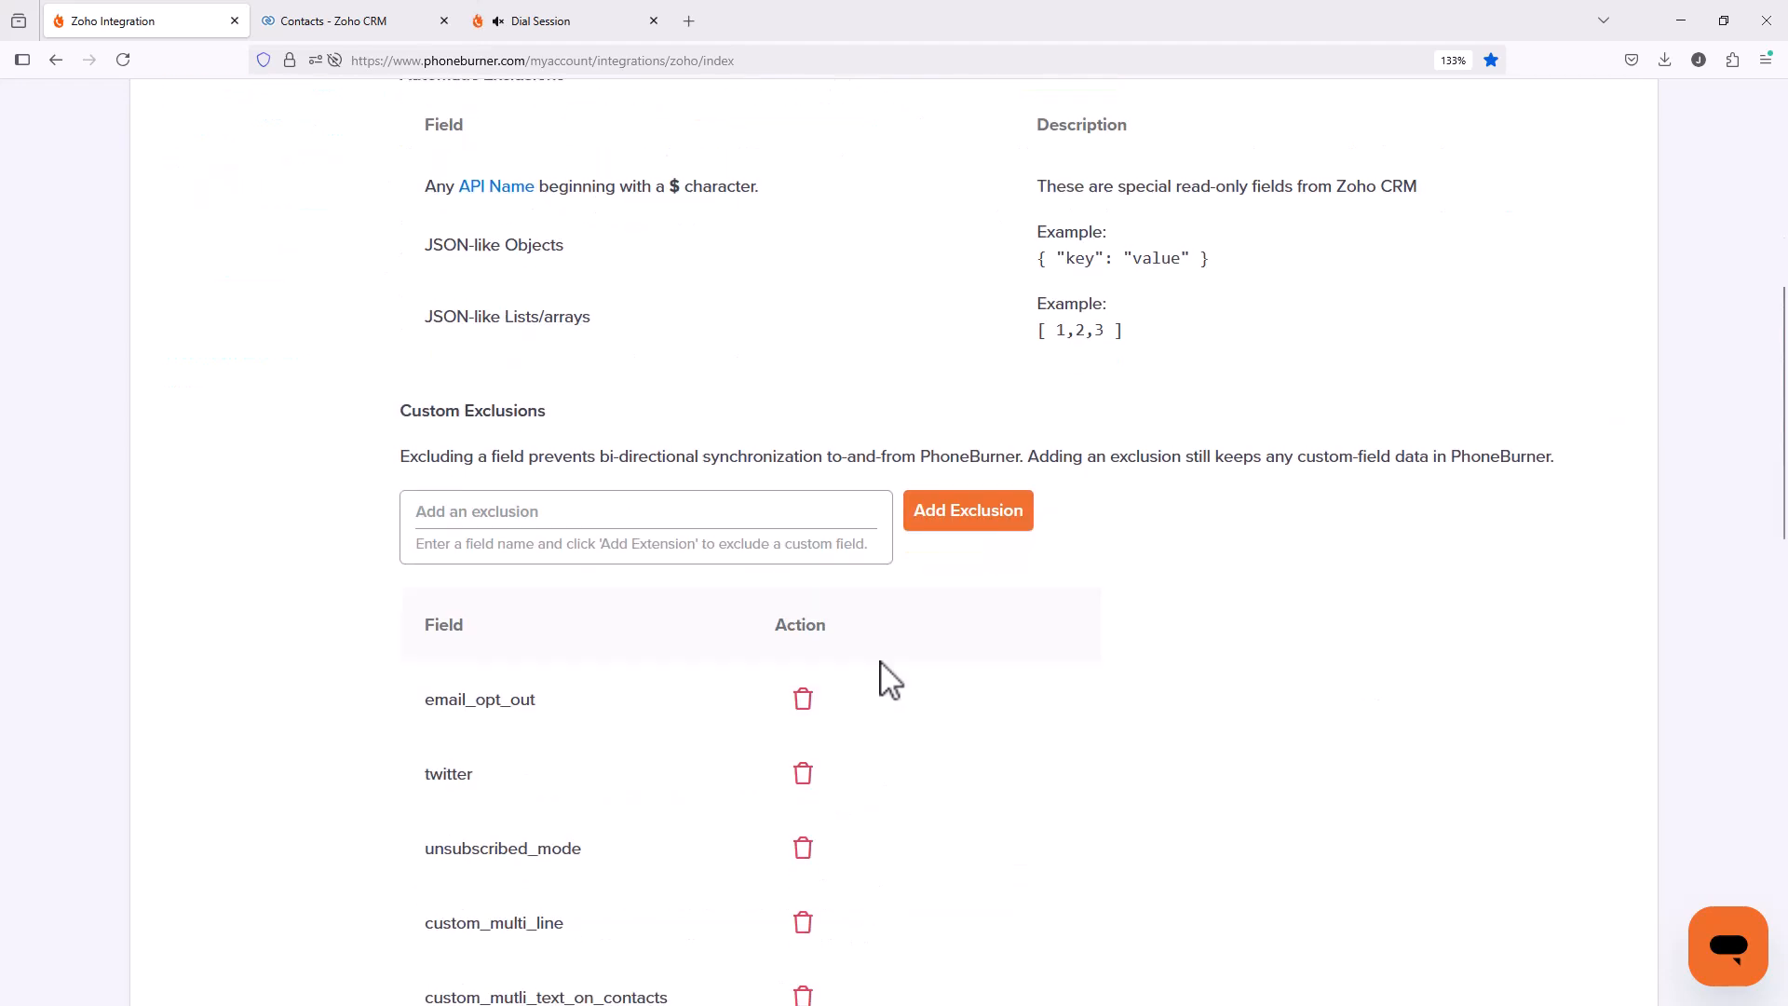
pyautogui.scroll(-7, 880, 663)
pyautogui.scroll(13, 880, 651)
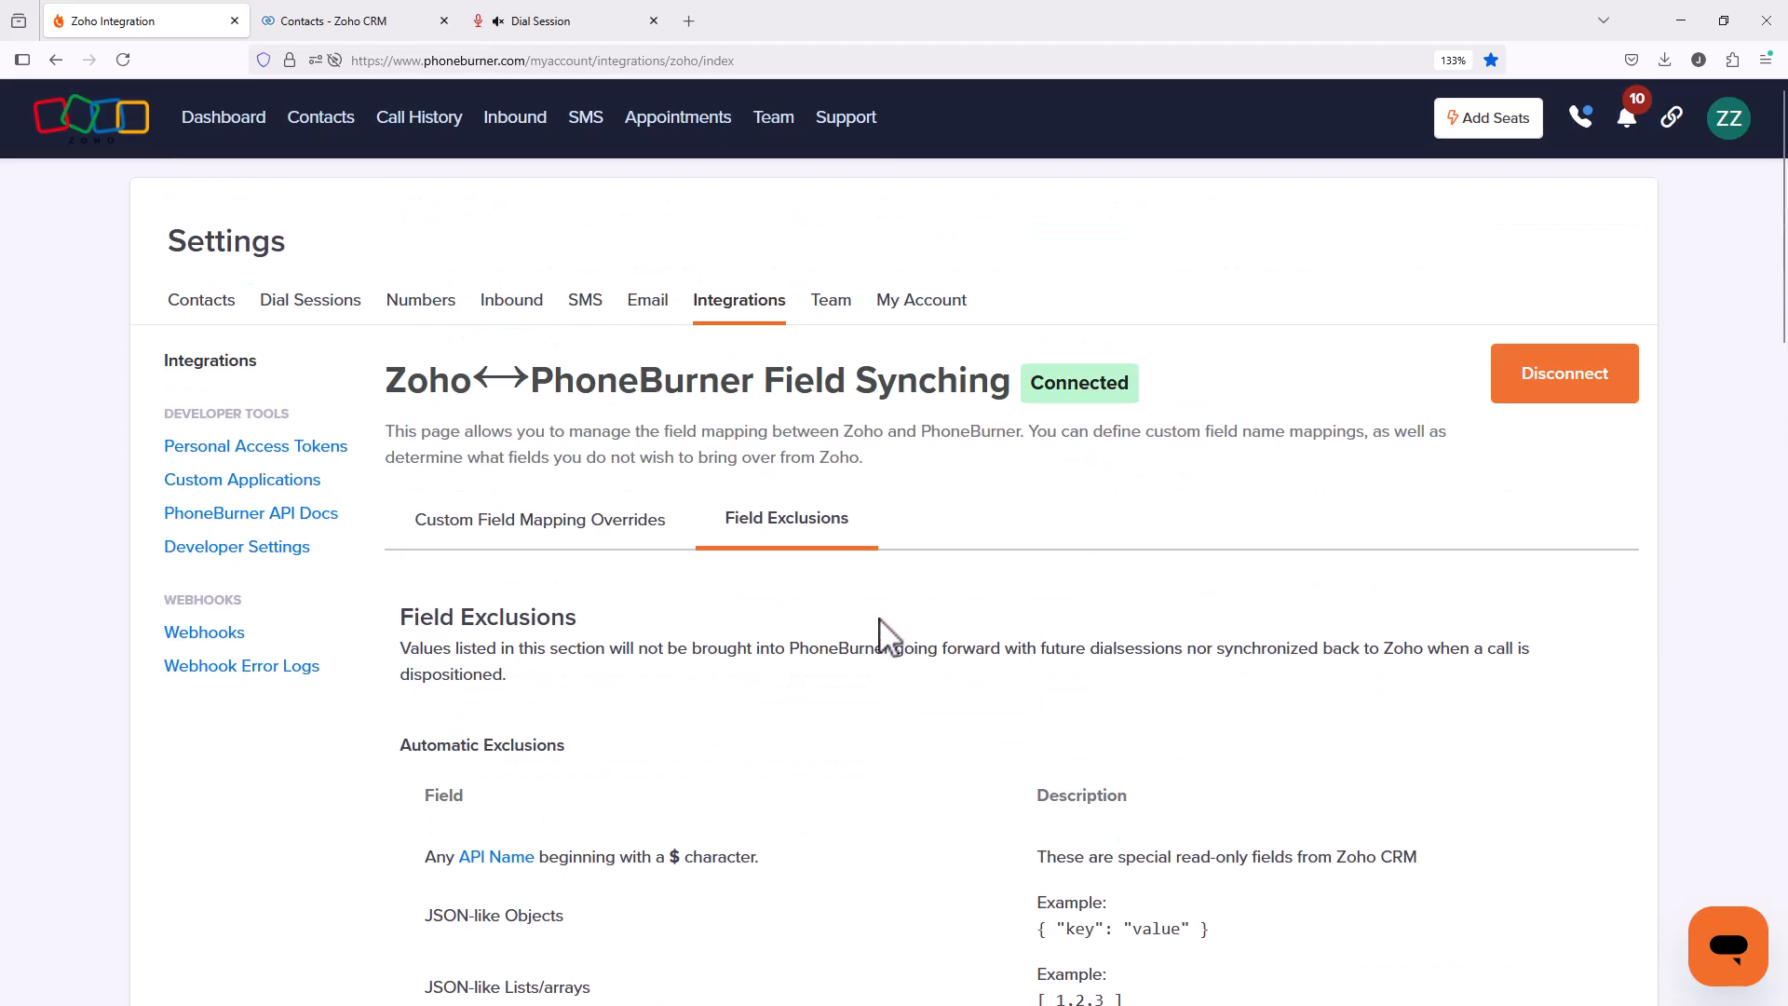
pyautogui.scroll(-13, 861, 551)
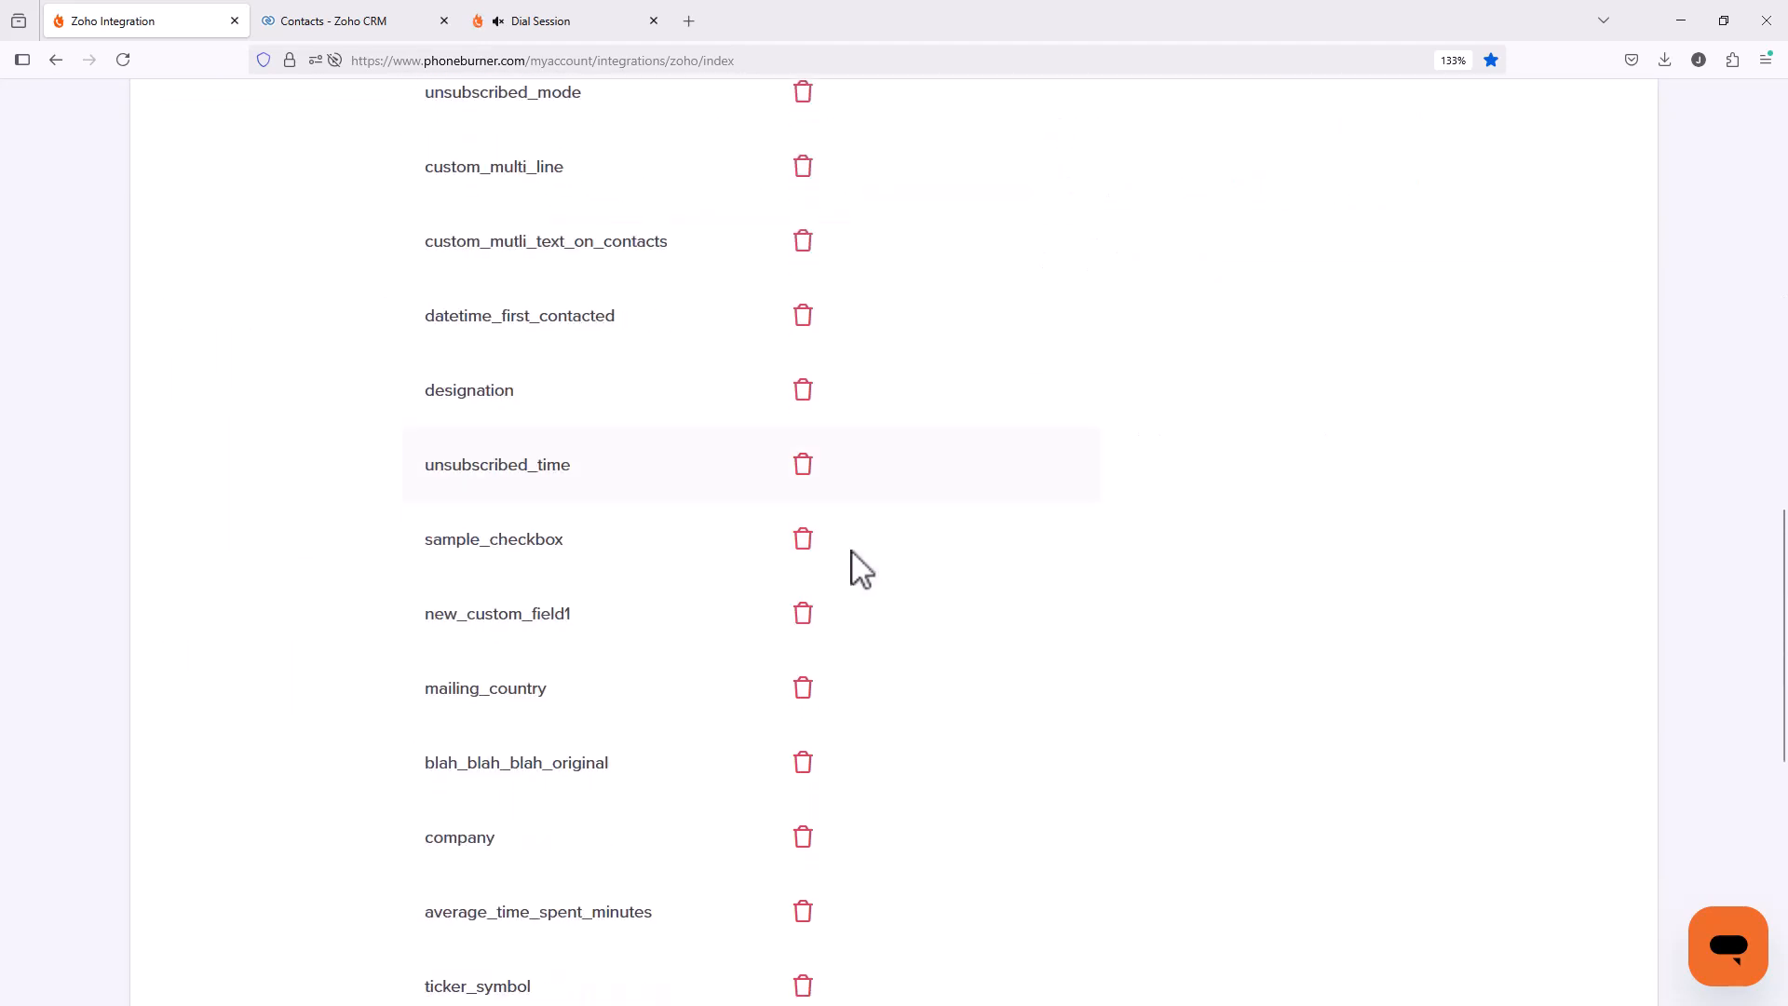
pyautogui.scroll(-7, 850, 551)
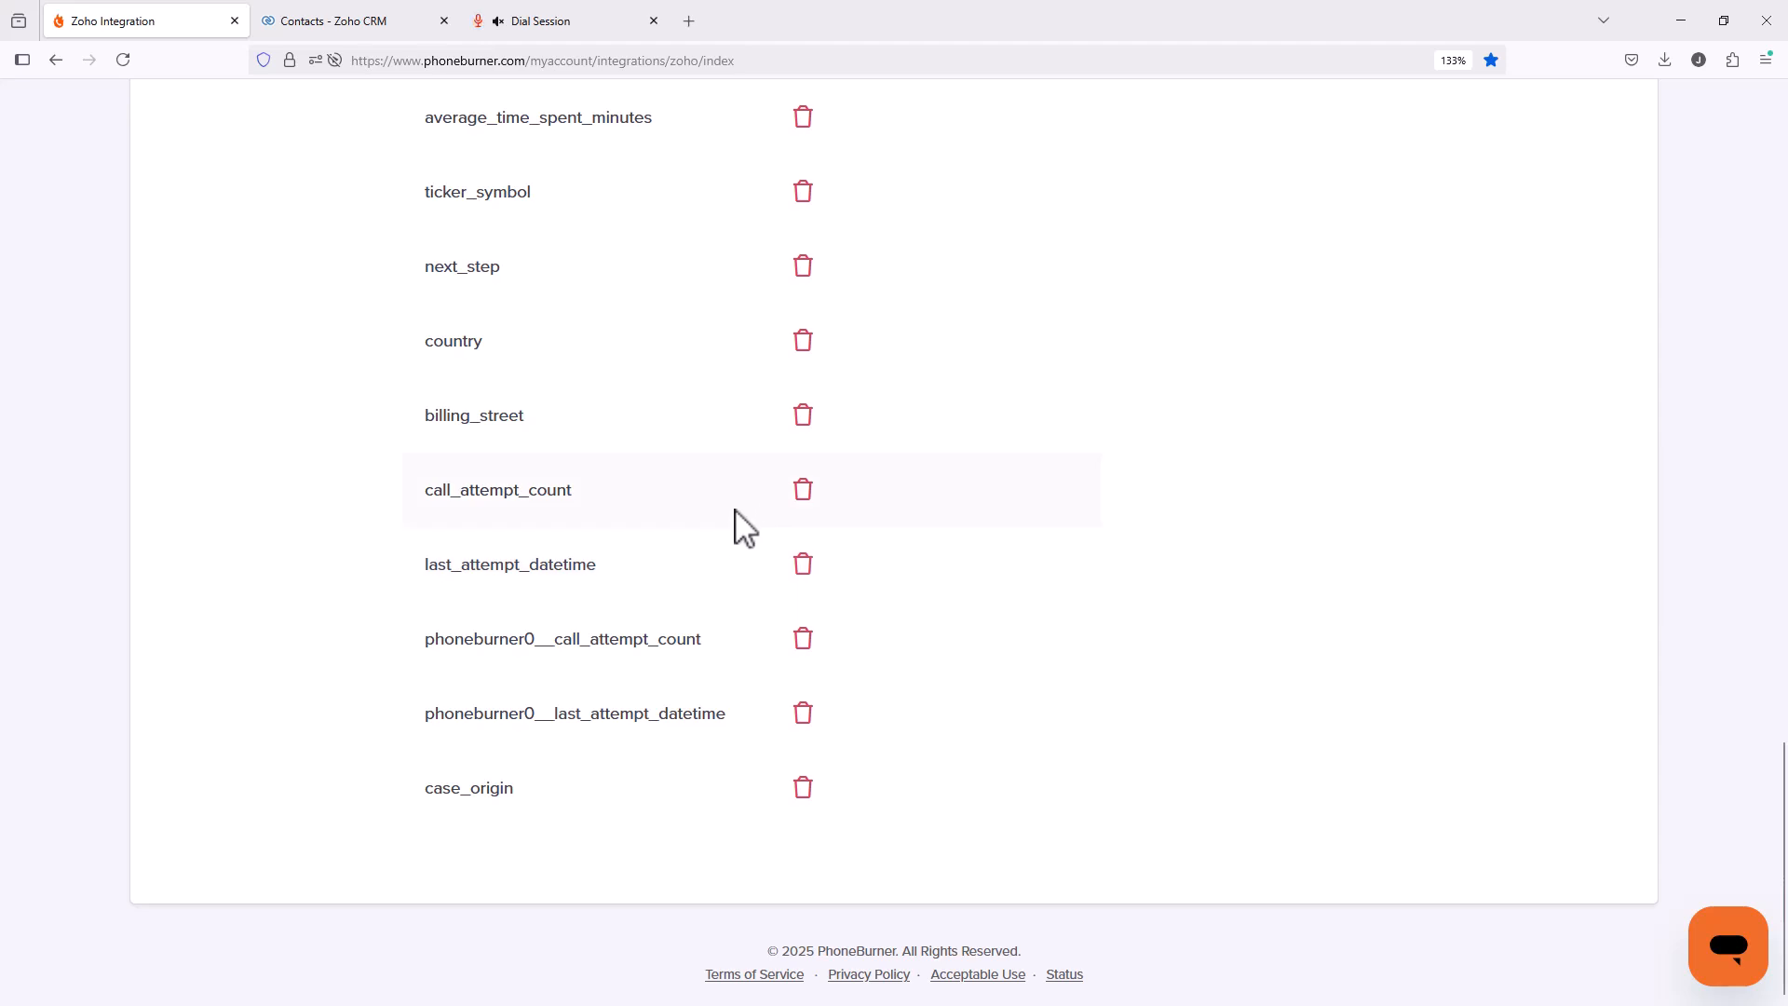
pyautogui.scroll(20, 1003, 563)
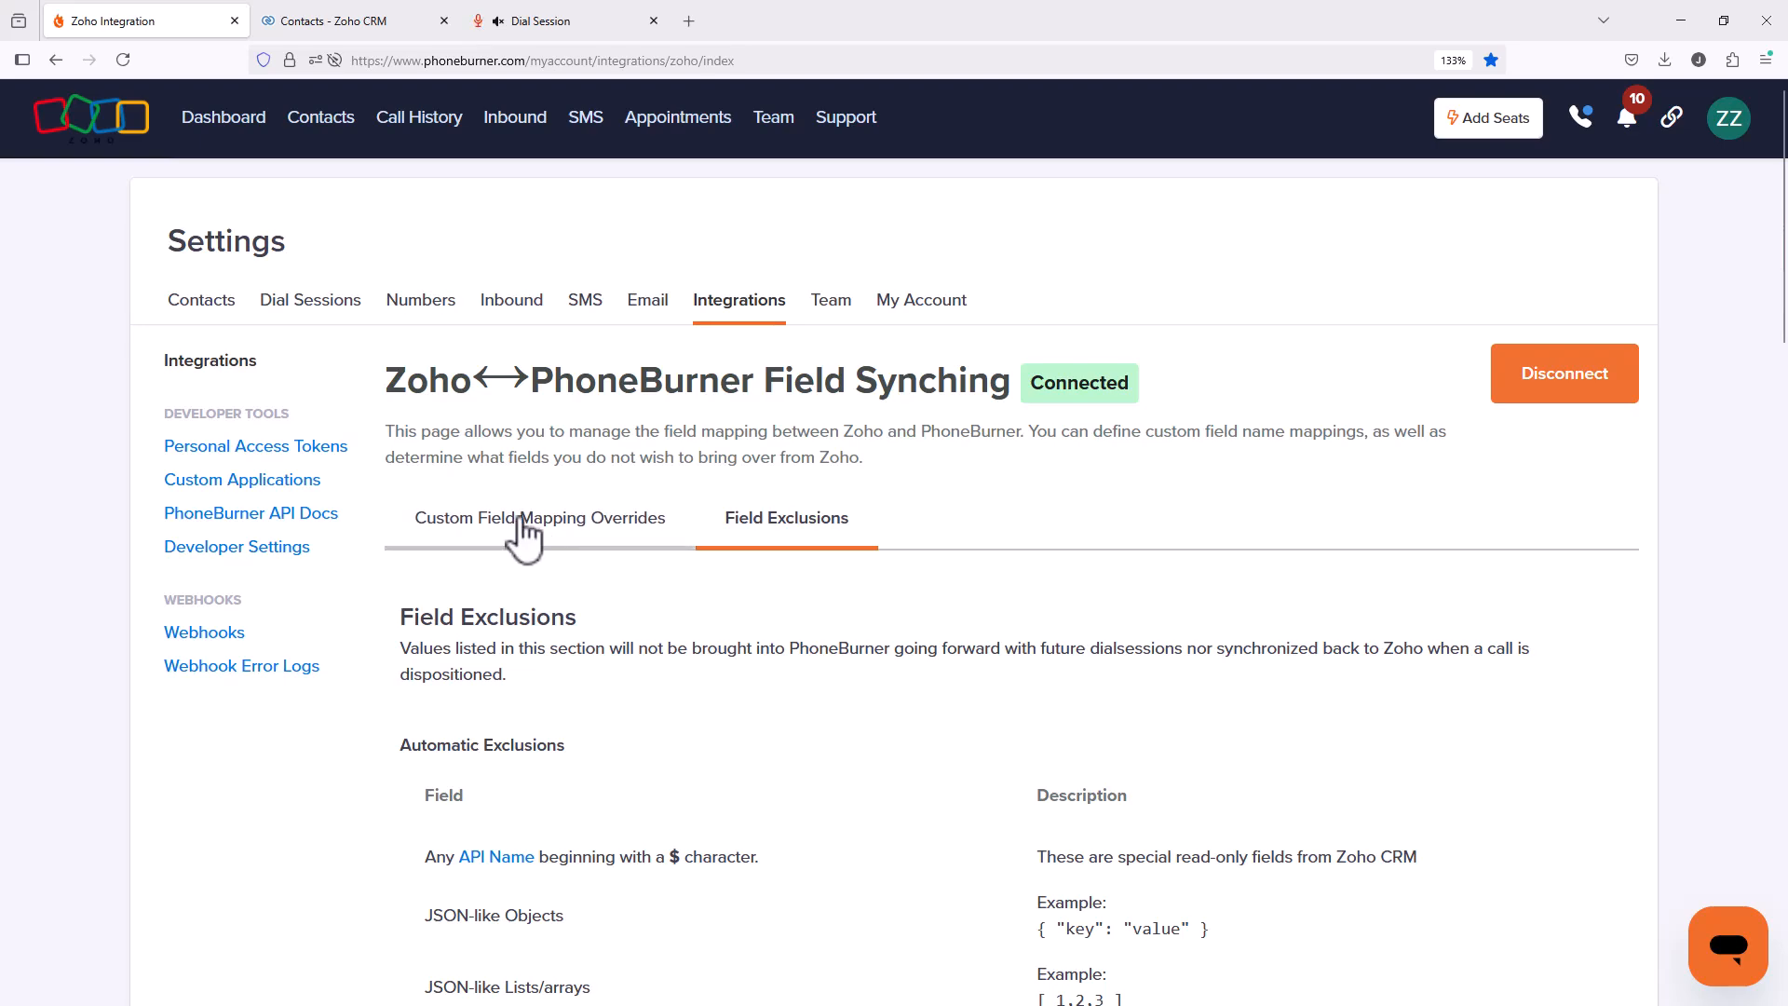
# Step: Show the custom field mapping overrides and compare them with the custom fields in the dial session
pyautogui.click(527, 538)
pyautogui.scroll(-6, 751, 561)
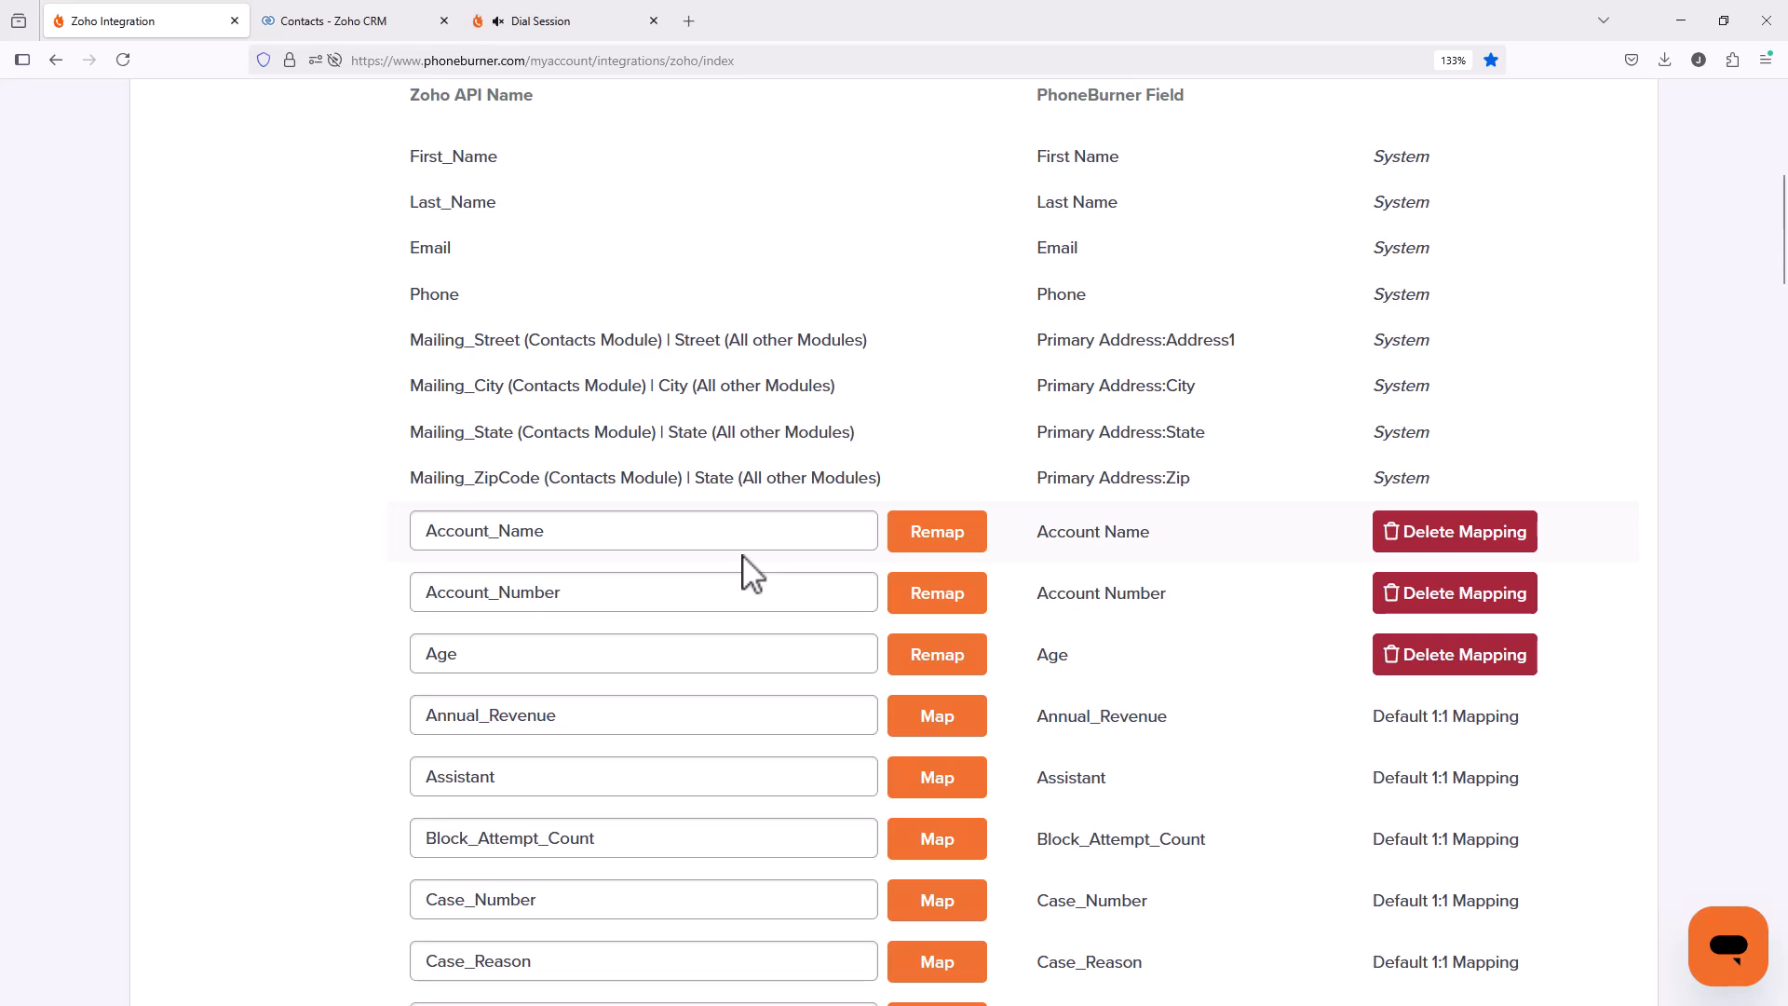
pyautogui.scroll(-3, 736, 573)
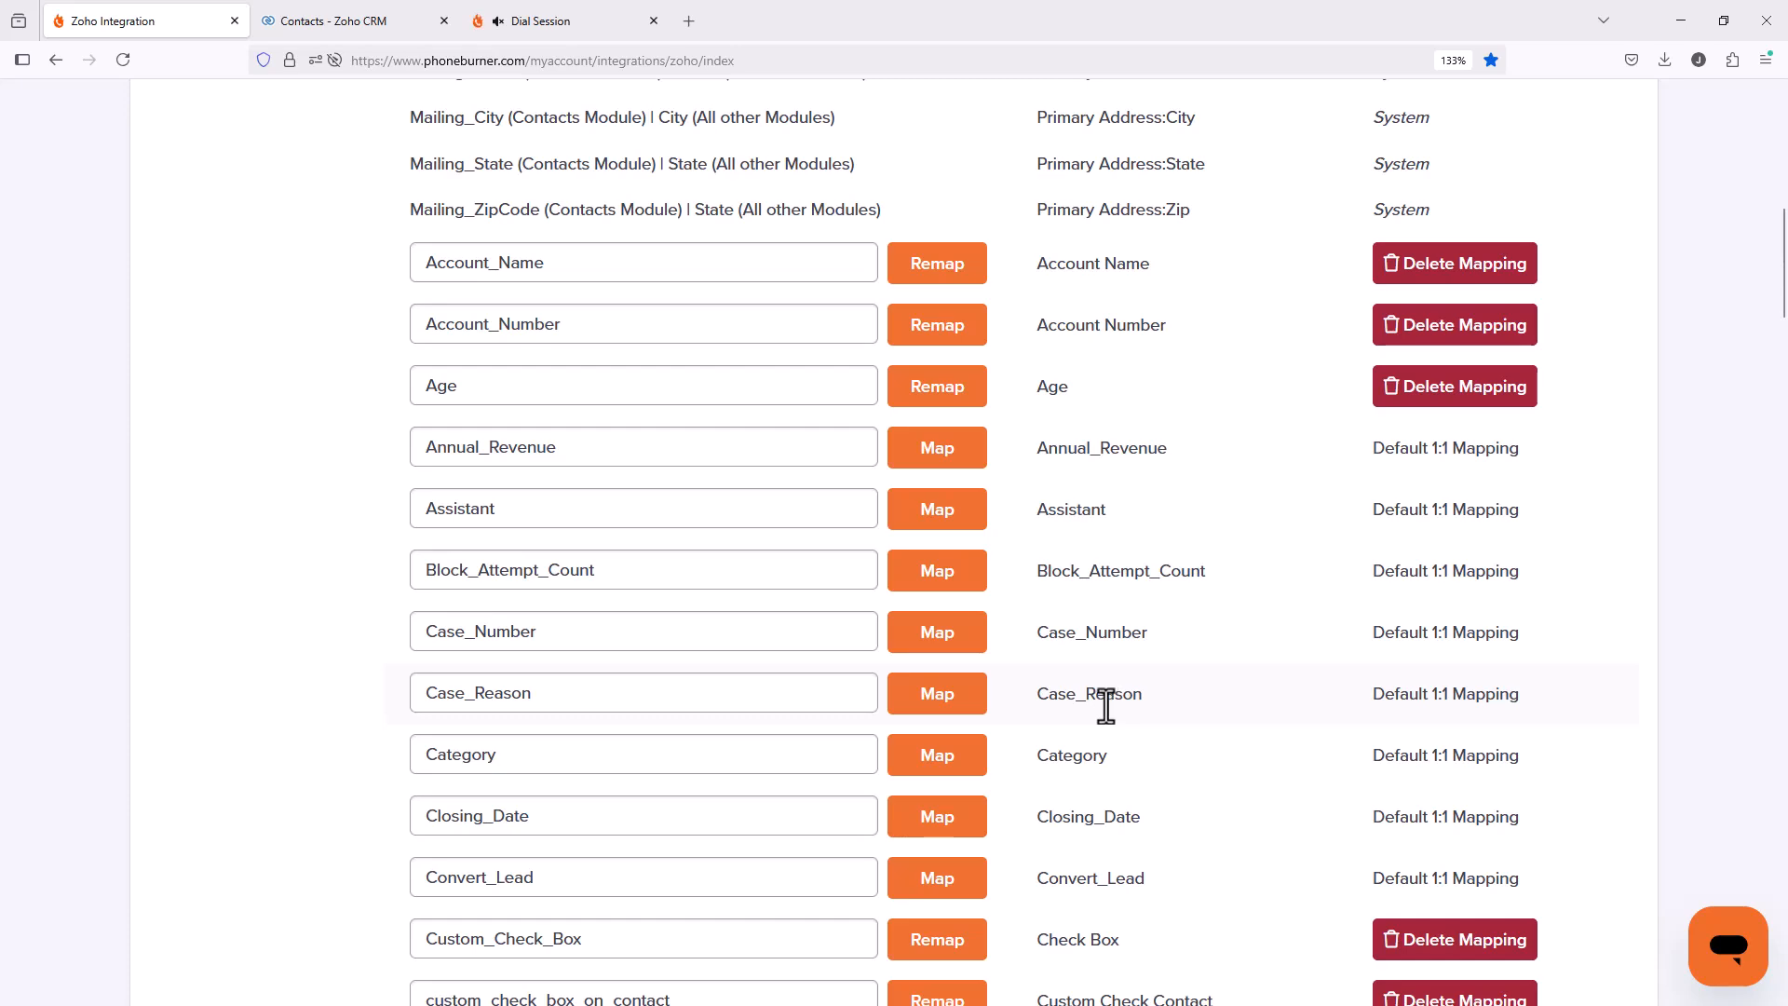
pyautogui.click(585, 28)
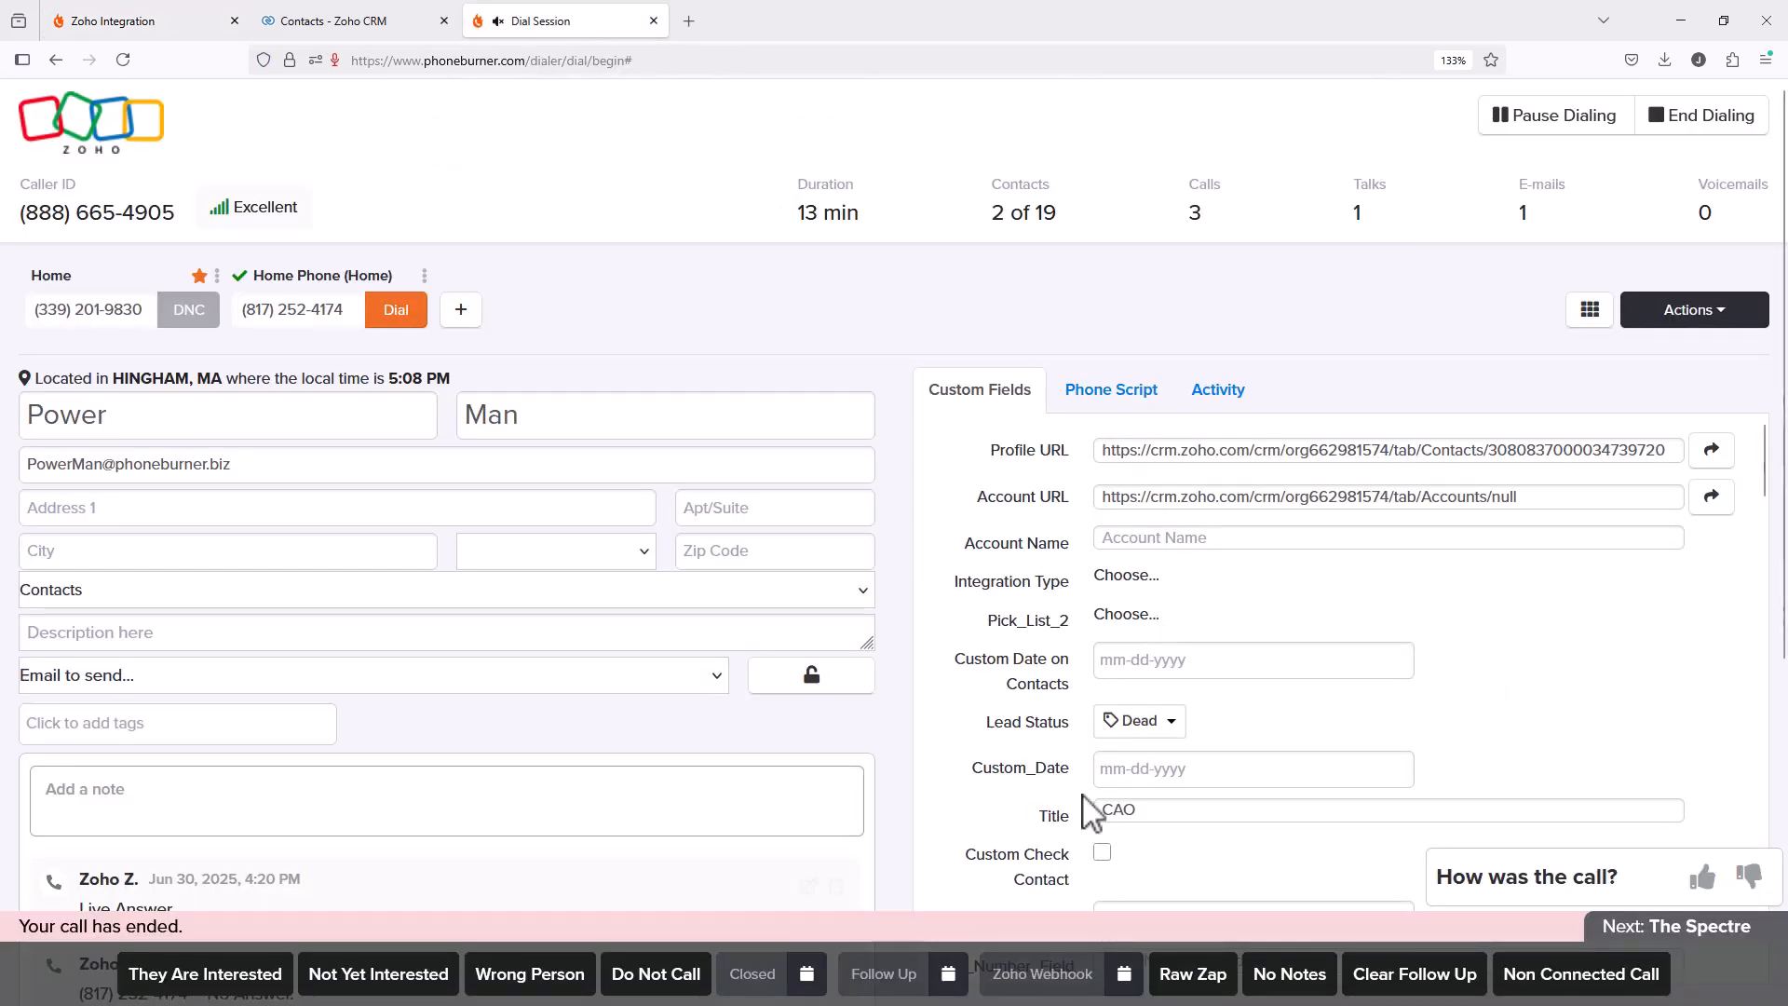
pyautogui.click(321, 26)
pyautogui.click(209, 31)
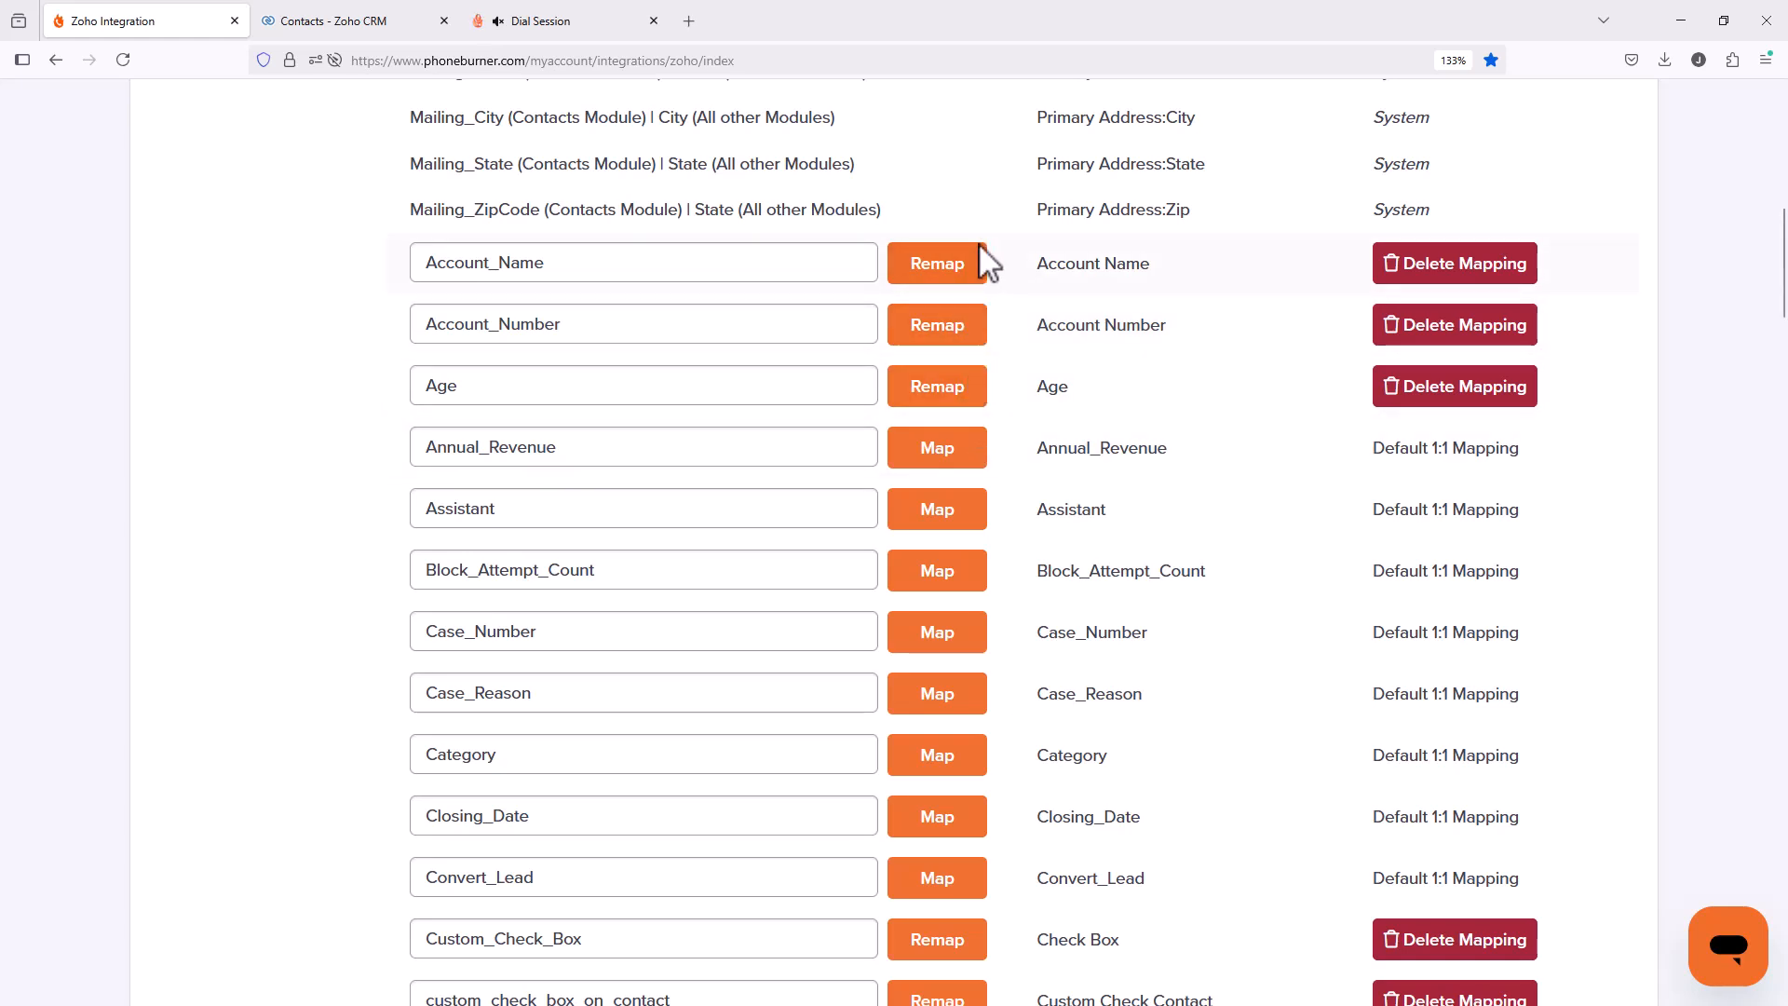
# Step: Examine how the Zoho API name Account_Name maps to the PhoneBurner field Account Name in the overrides list
pyautogui.click(742, 260)
pyautogui.moveTo(1170, 267); pyautogui.dragTo(1050, 266)
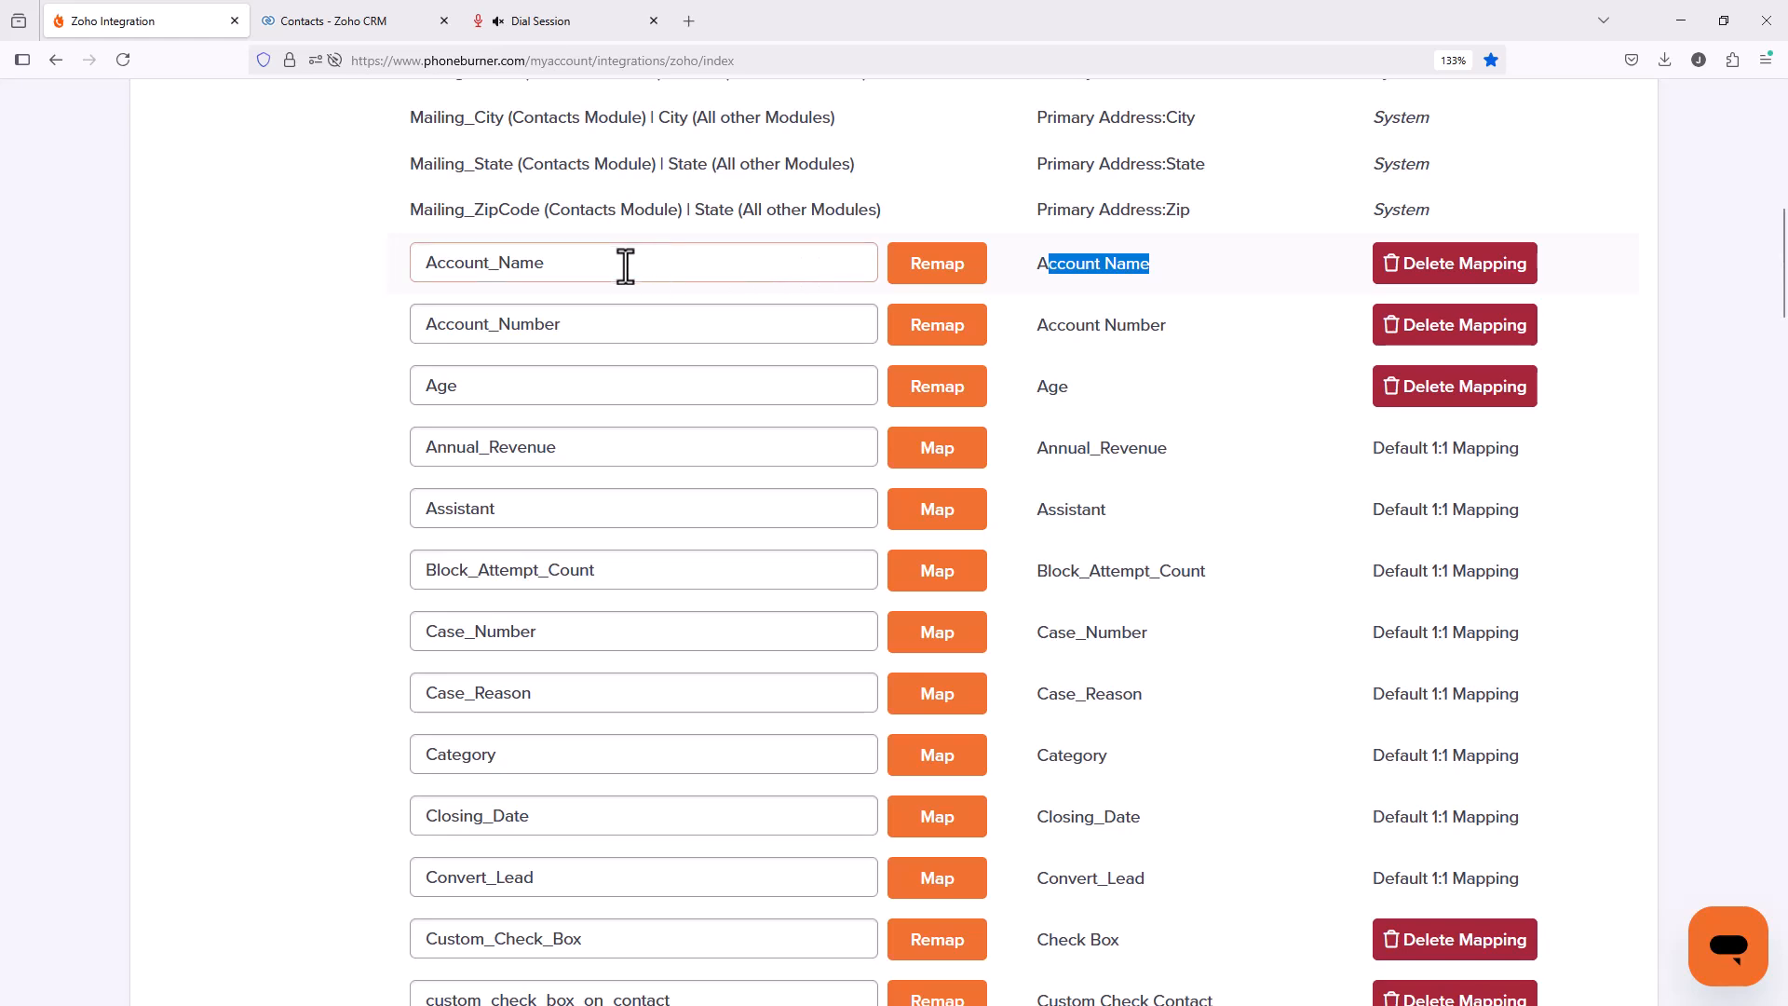
pyautogui.moveTo(626, 266); pyautogui.dragTo(426, 275)
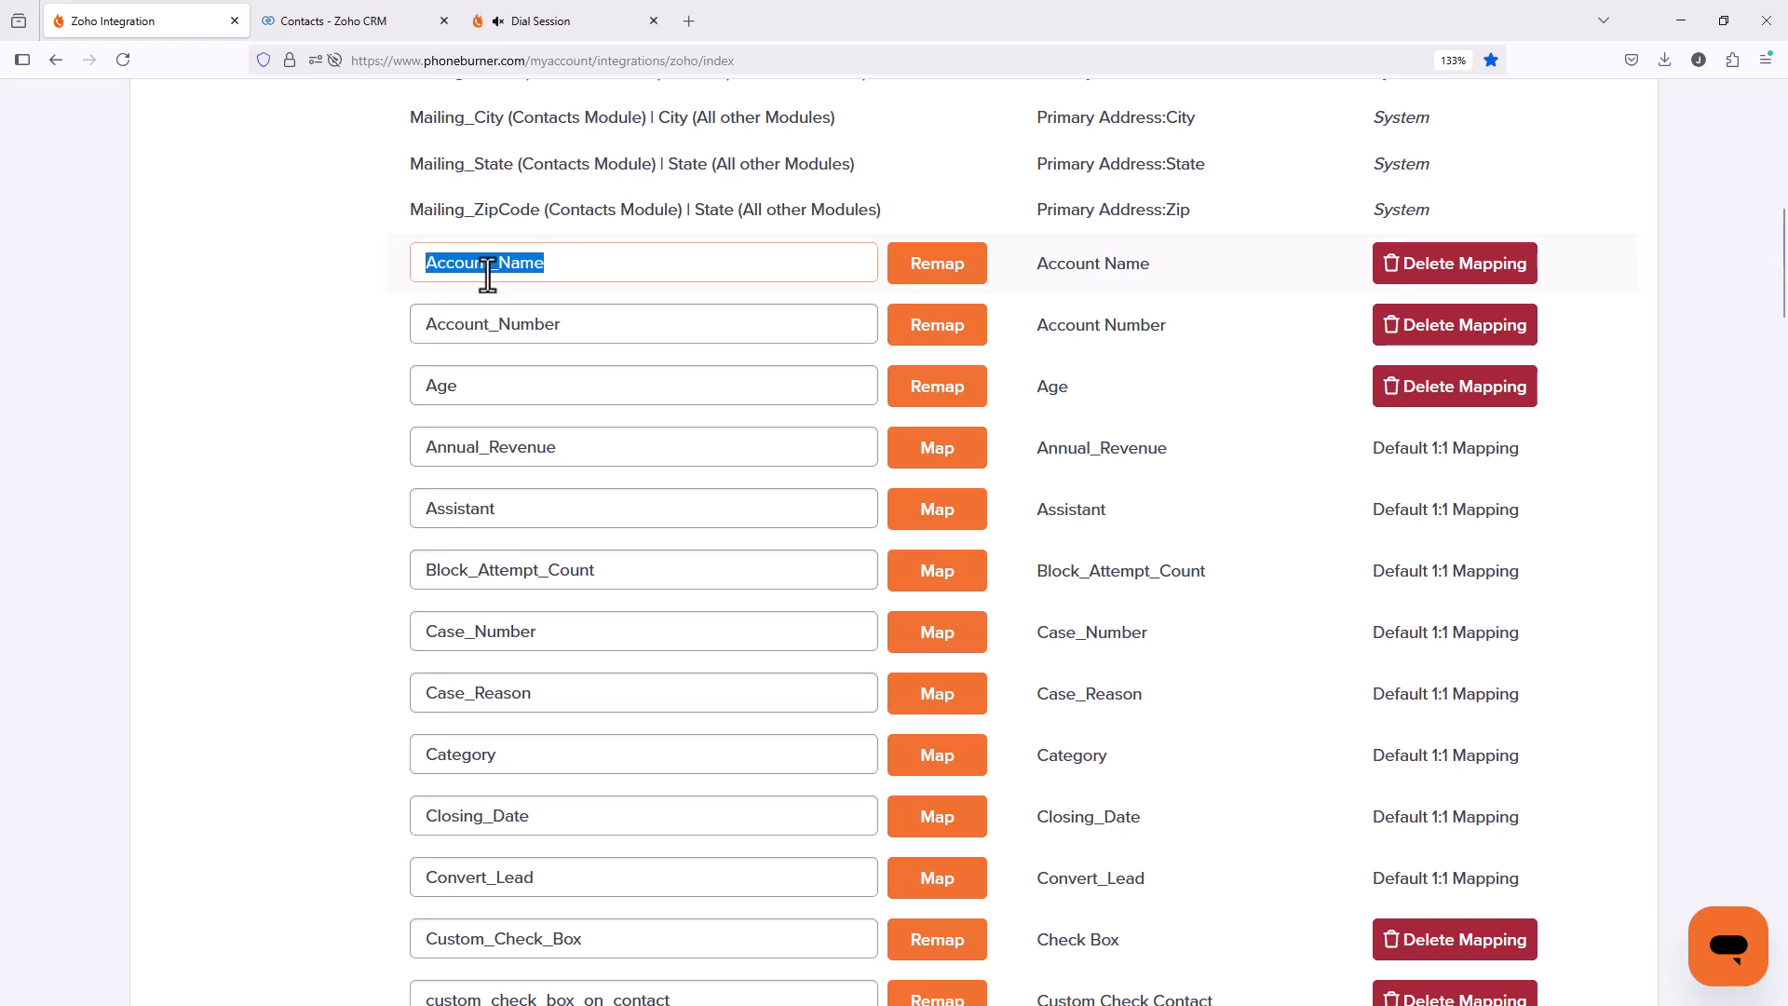
pyautogui.scroll(1, 1220, 517)
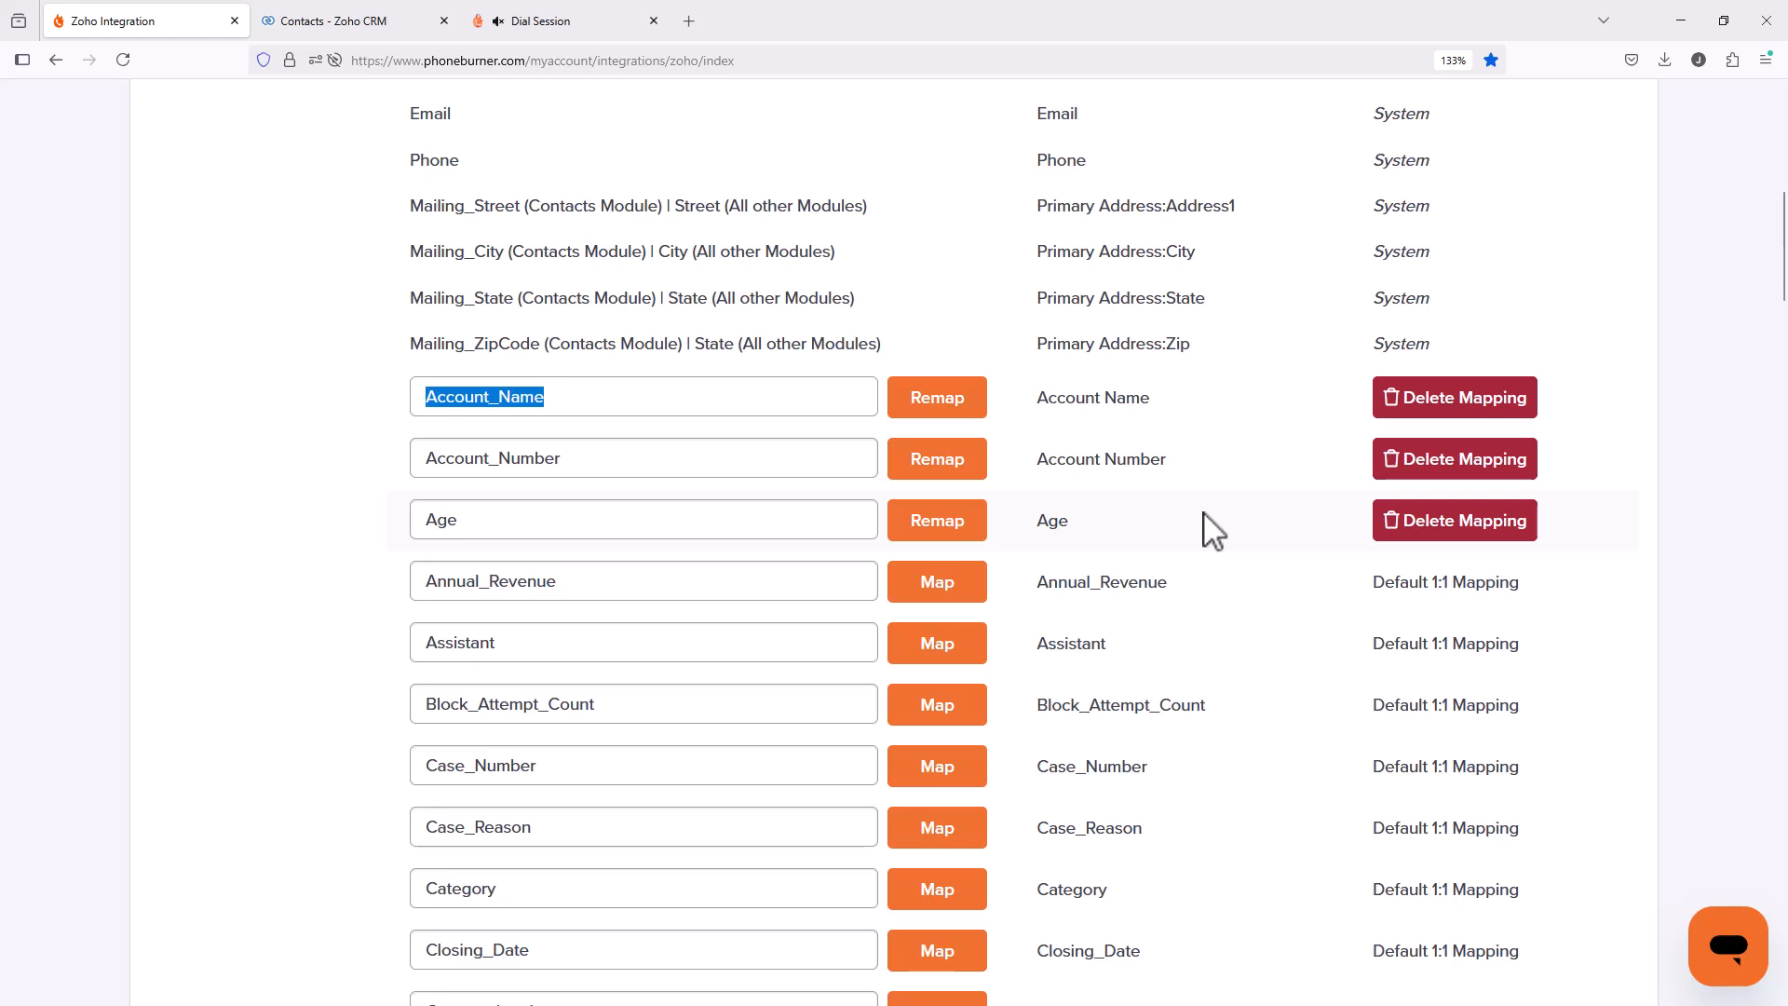
pyautogui.scroll(5, 1213, 531)
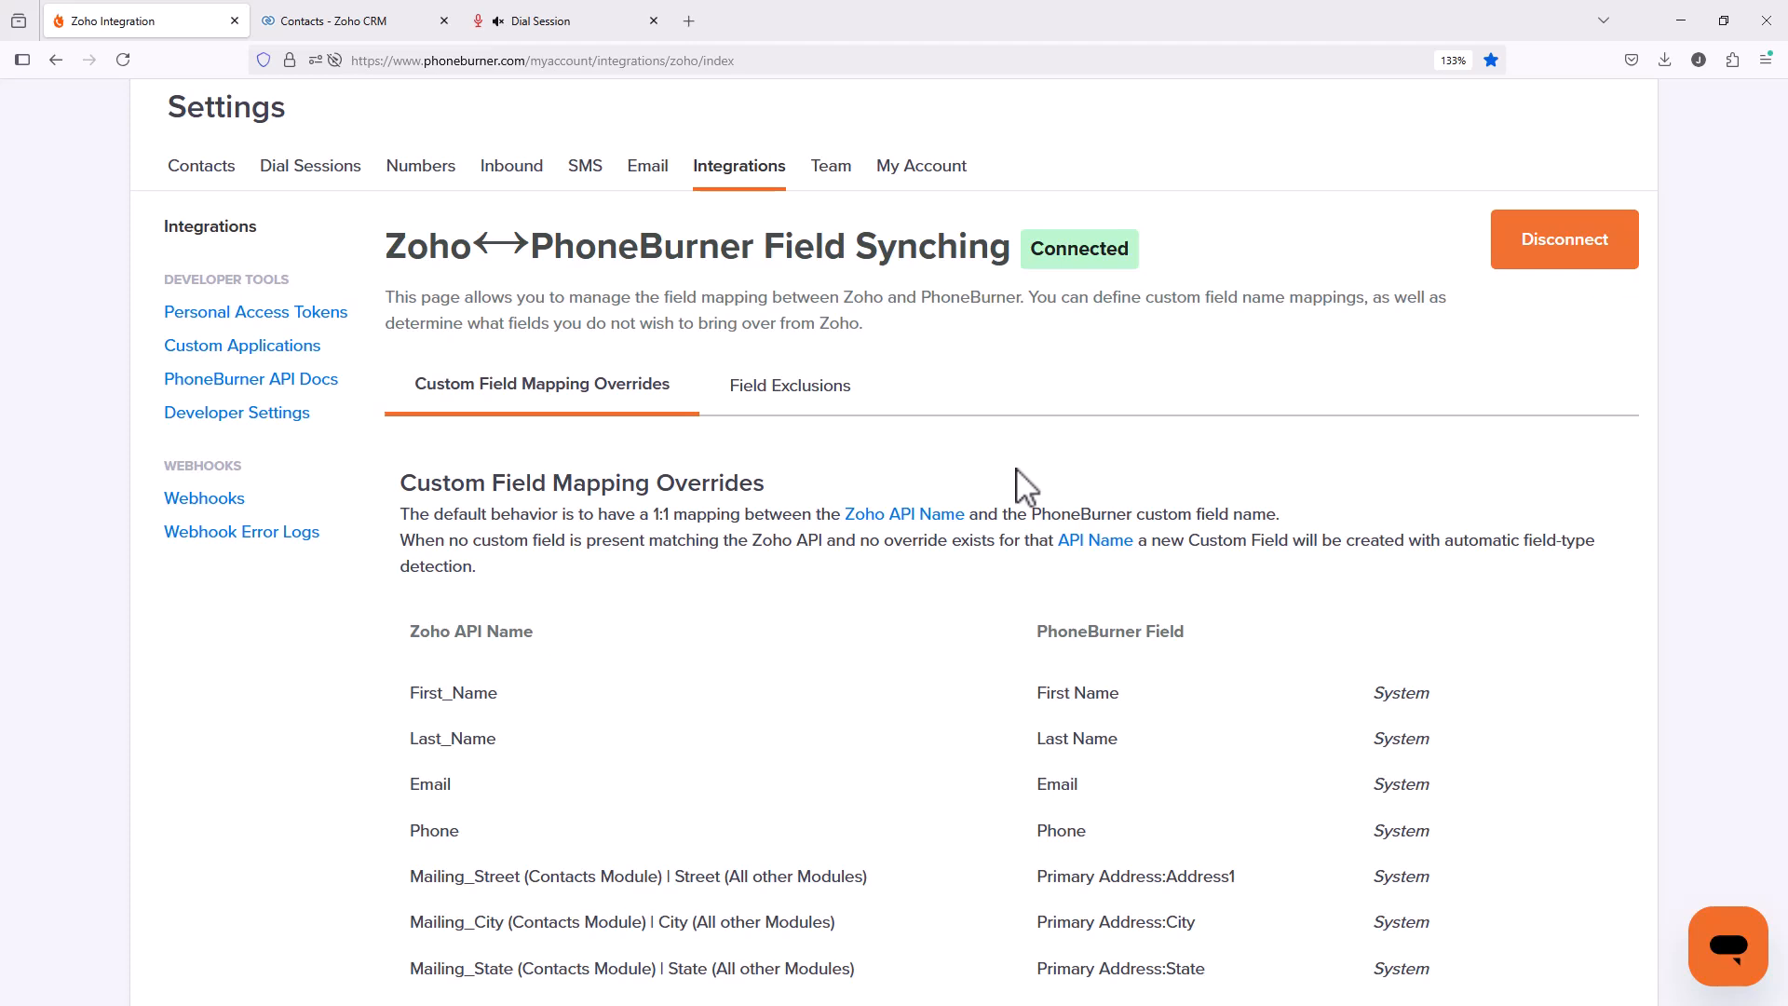
# Step: Look through the current contact's custom fields in the dial session
pyautogui.click(568, 22)
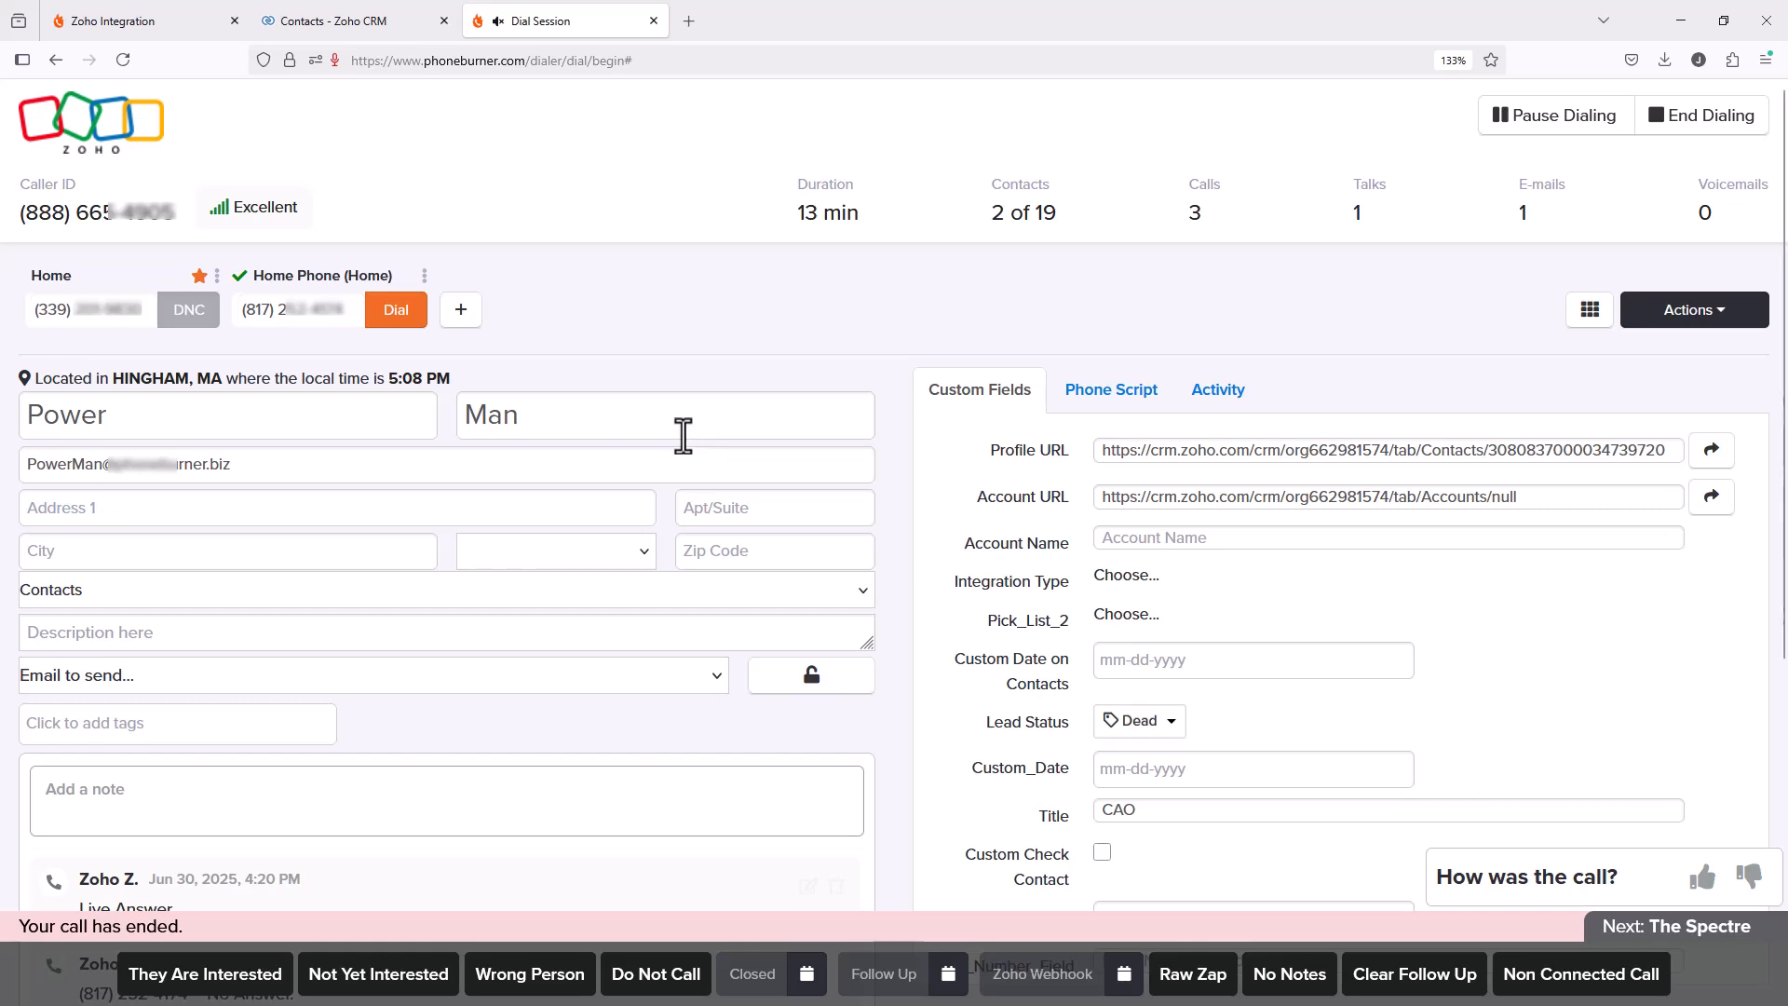
pyautogui.scroll(-10, 1047, 517)
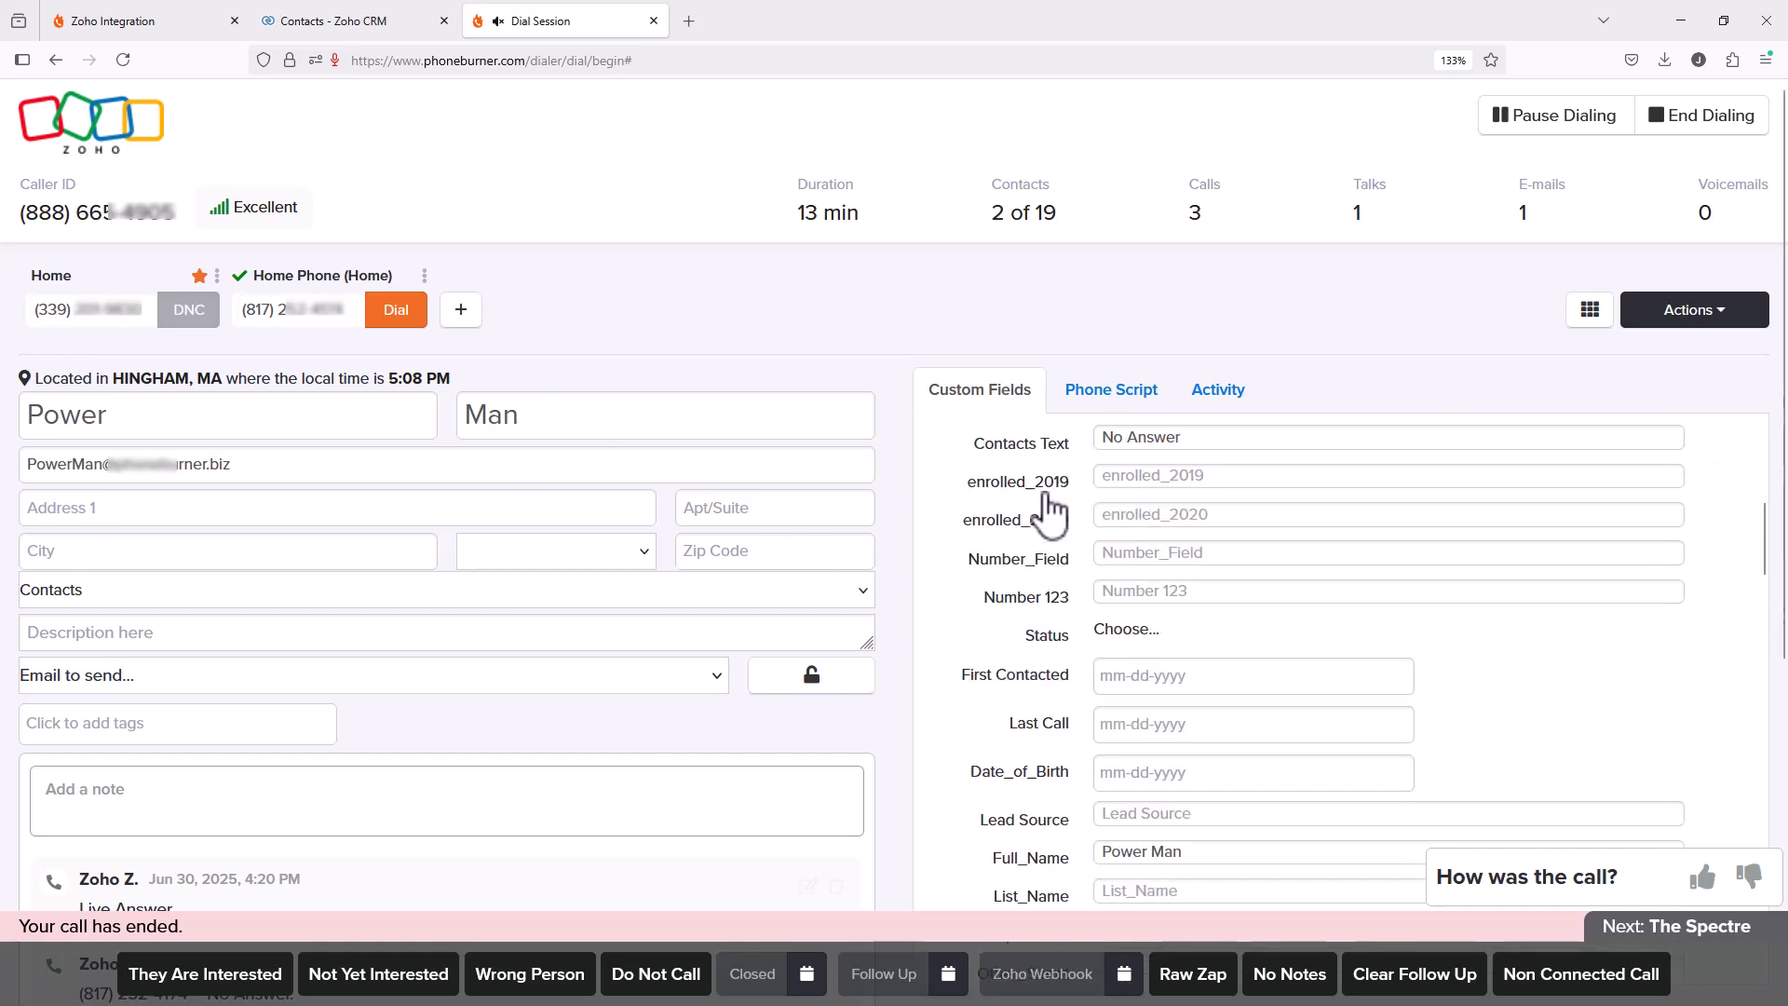
pyautogui.scroll(12, 1050, 536)
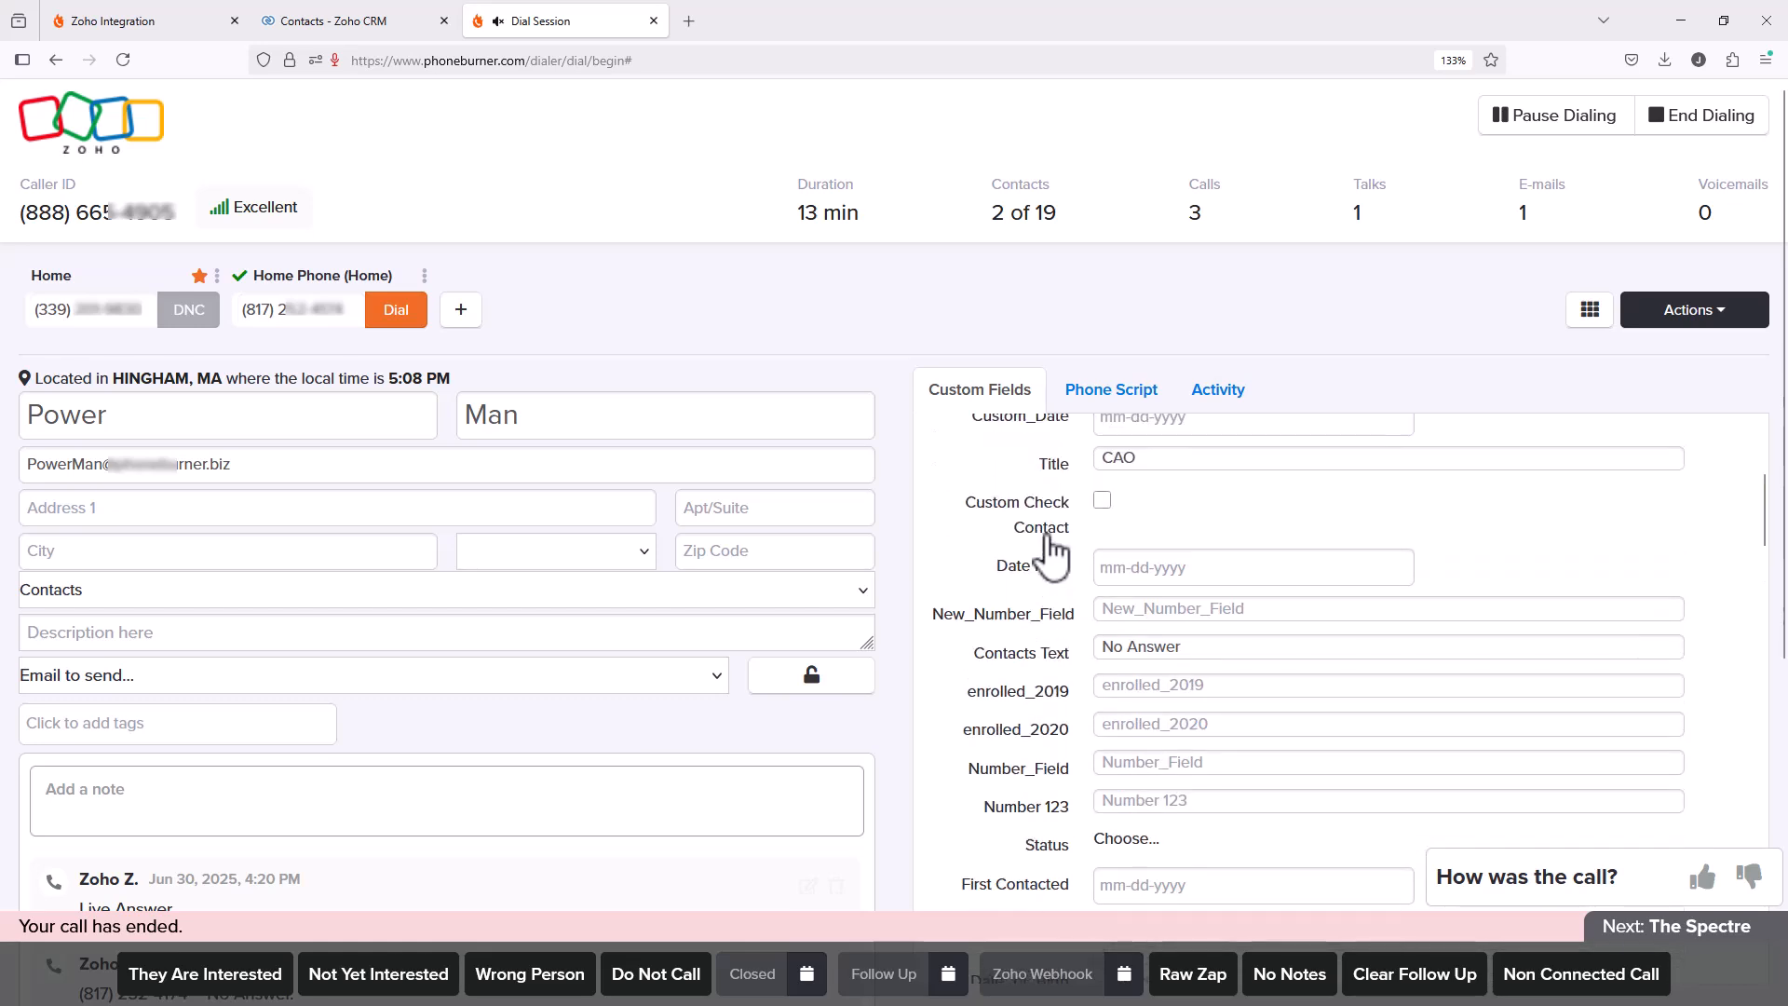
pyautogui.scroll(-6, 1051, 551)
pyautogui.scroll(6, 1053, 544)
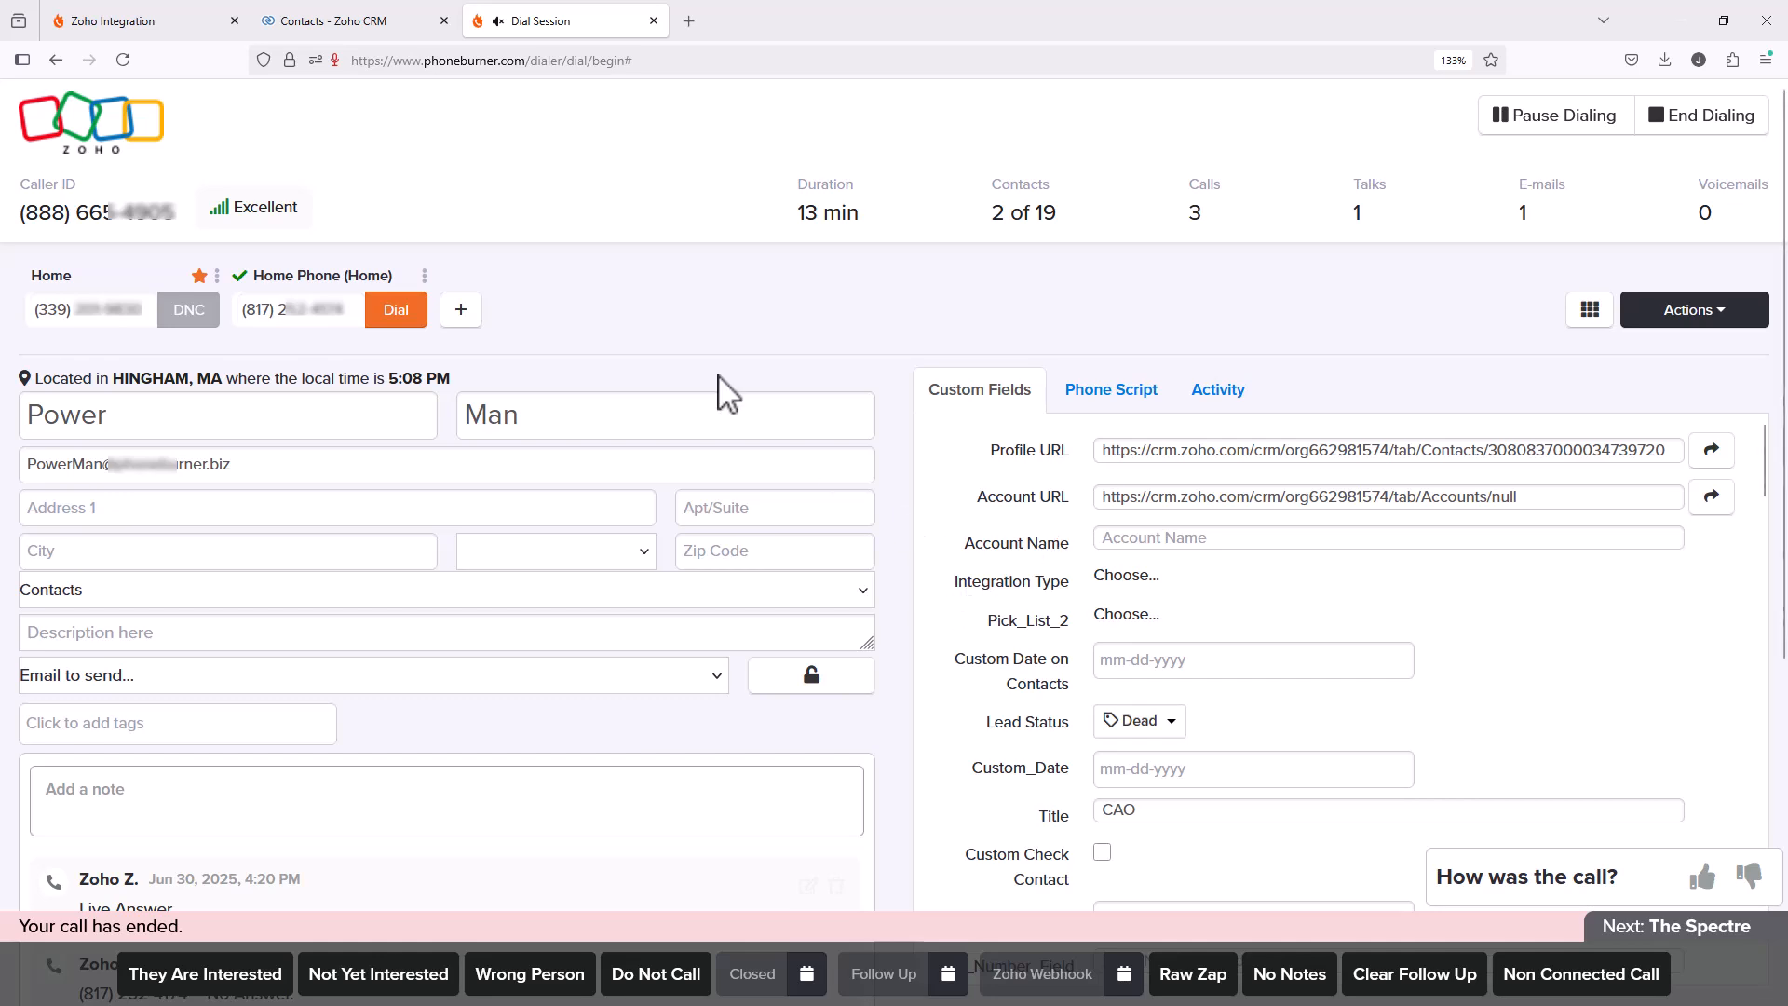
# Step: Check the custom field mapping overrides against the dial session again and return to the Zoho integration page
pyautogui.click(140, 21)
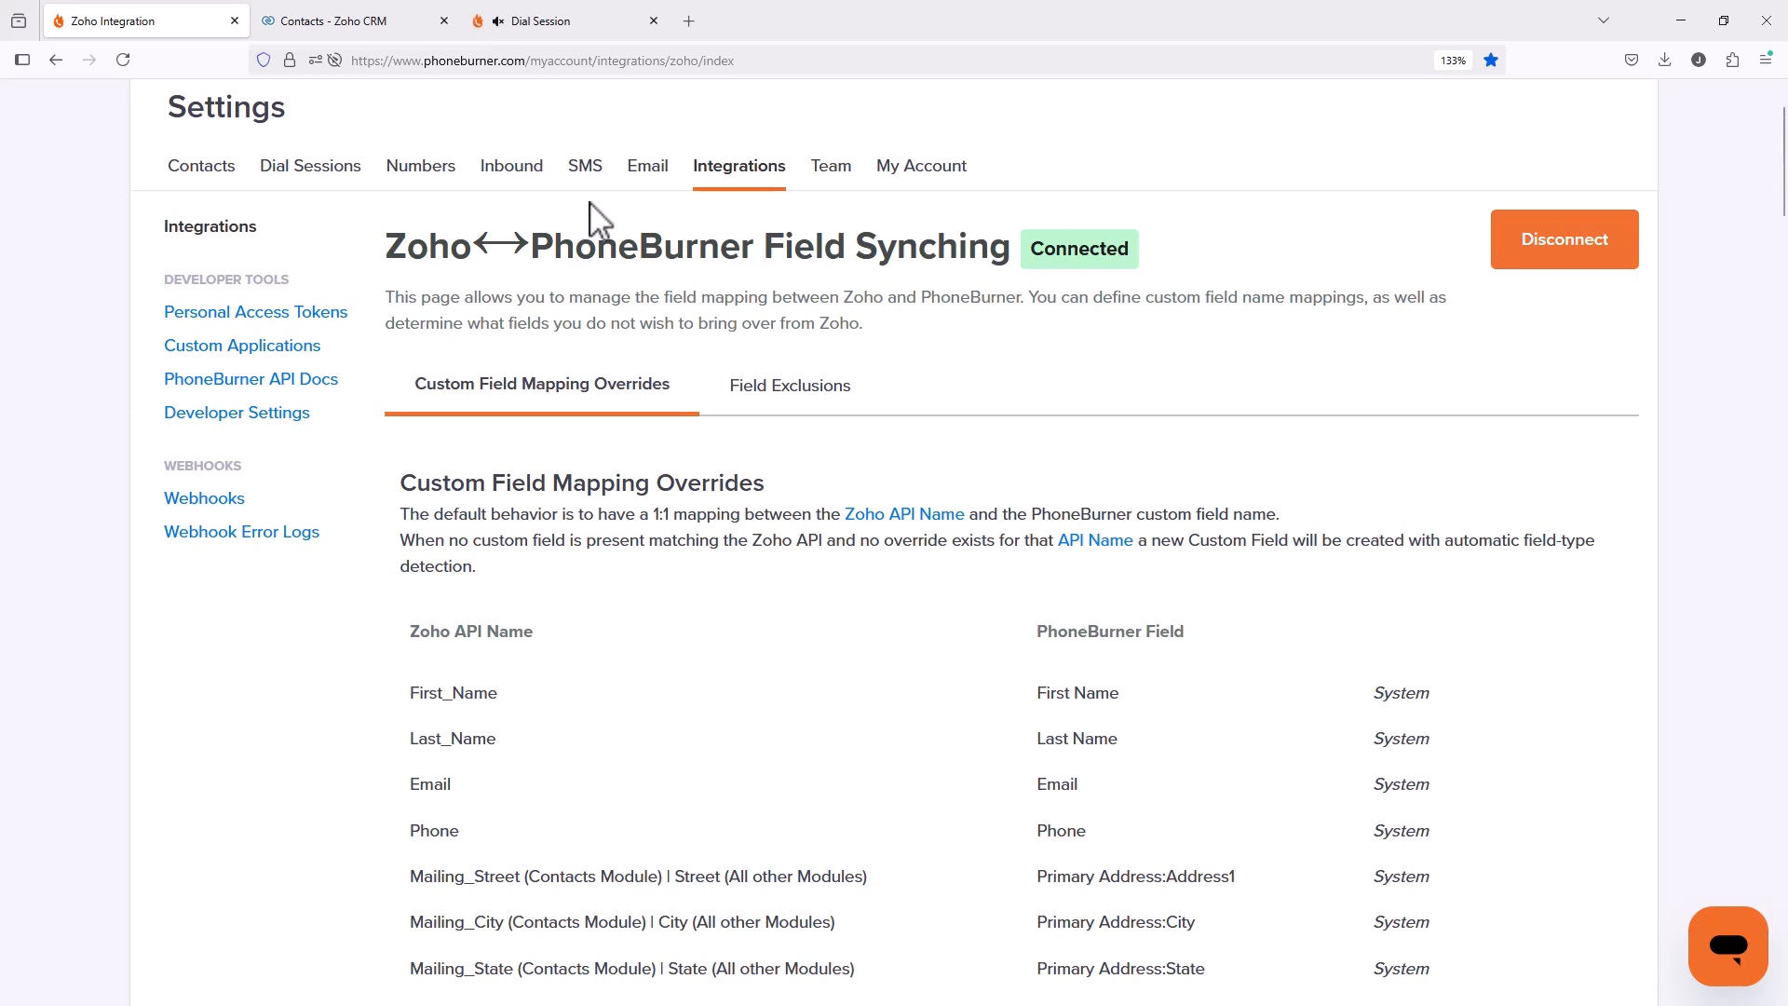
pyautogui.click(556, 20)
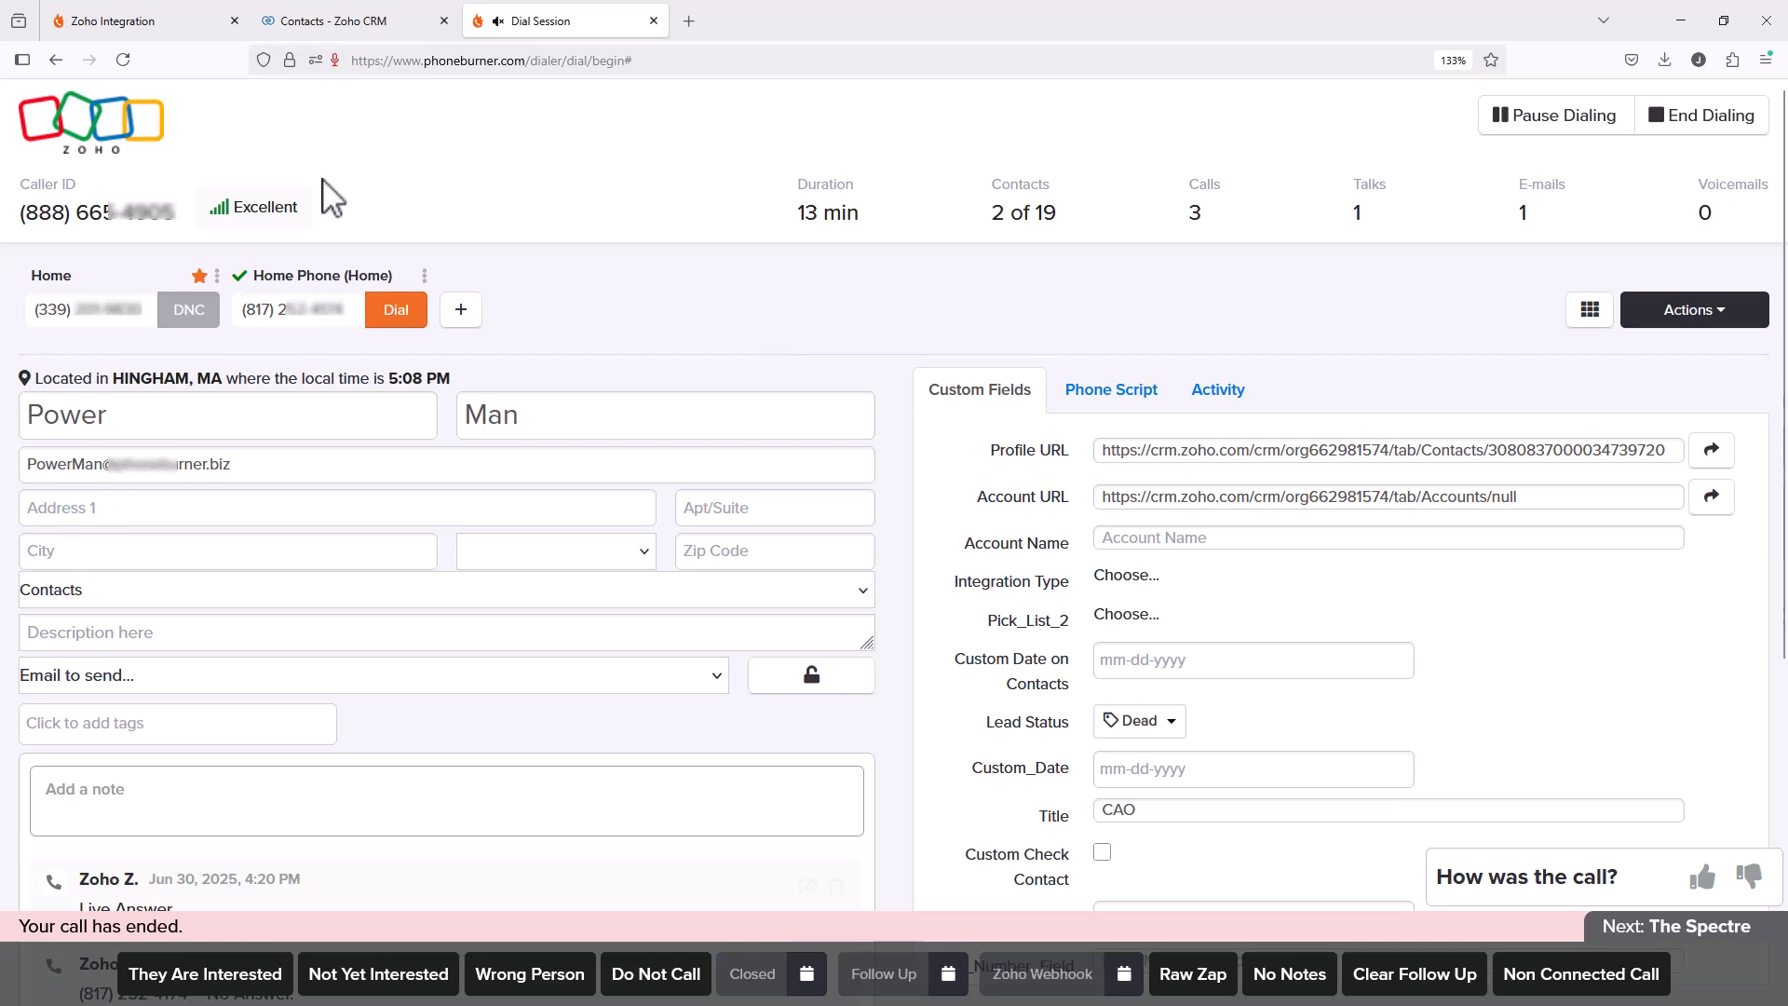
pyautogui.click(157, 34)
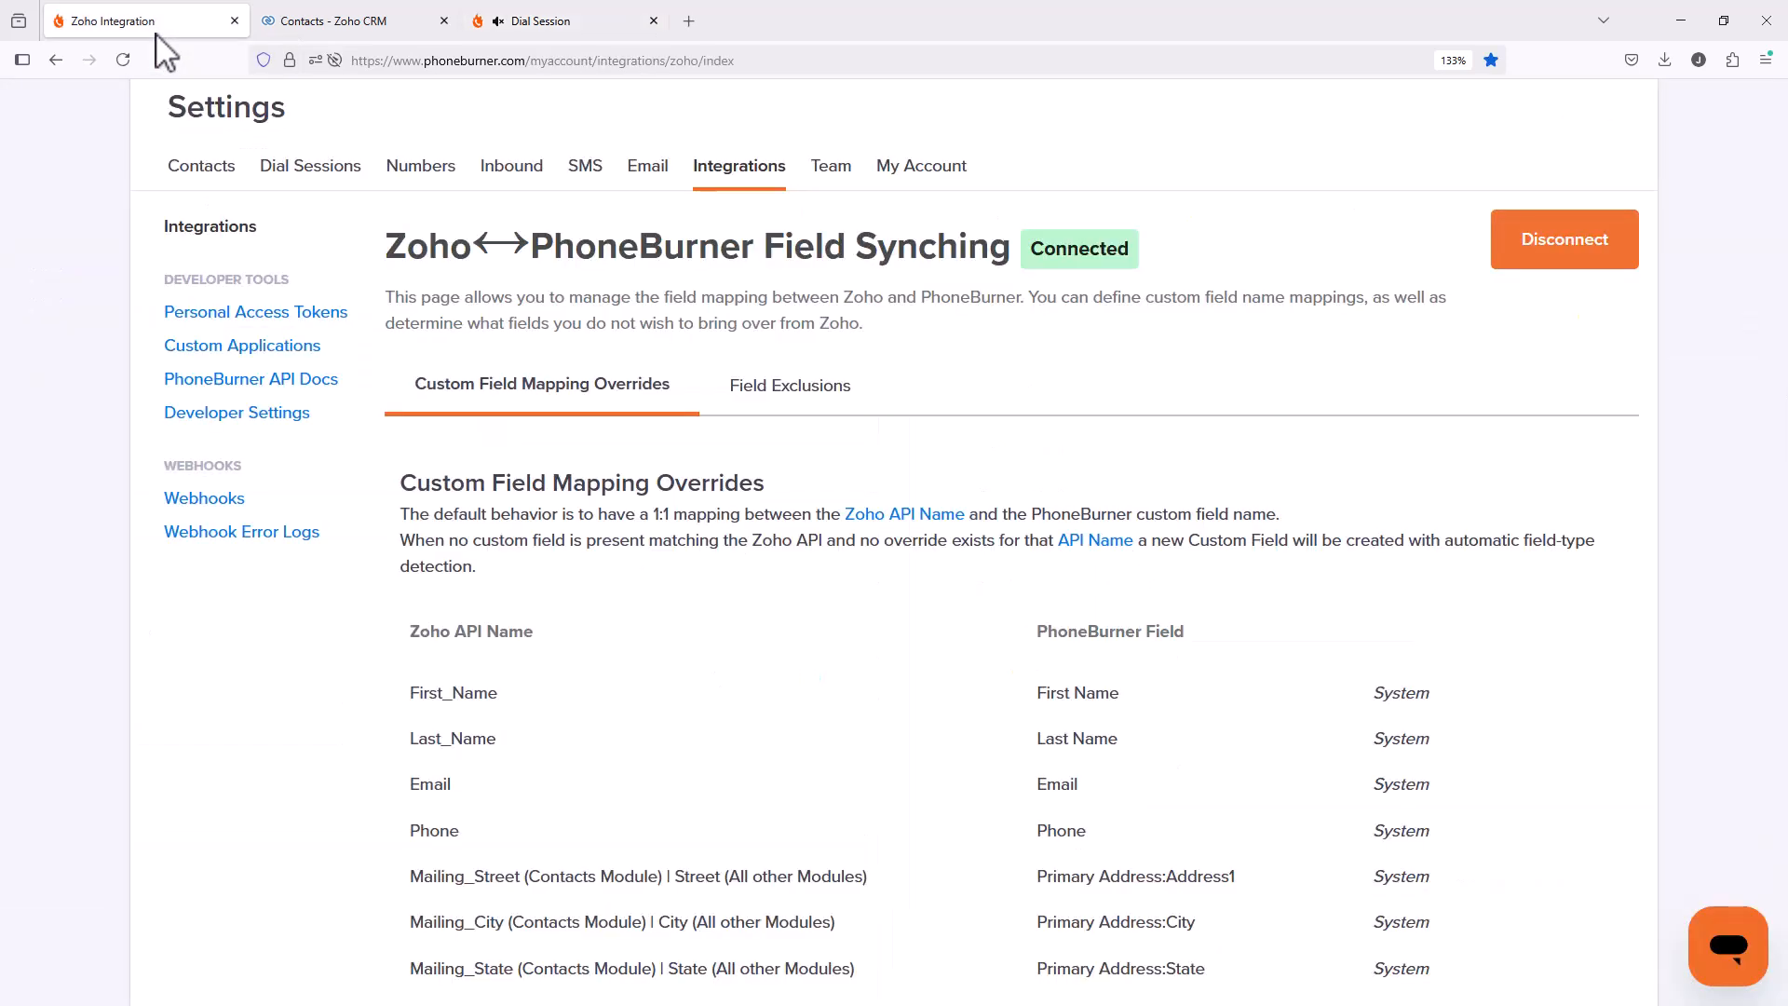
pyautogui.scroll(2, 493, 559)
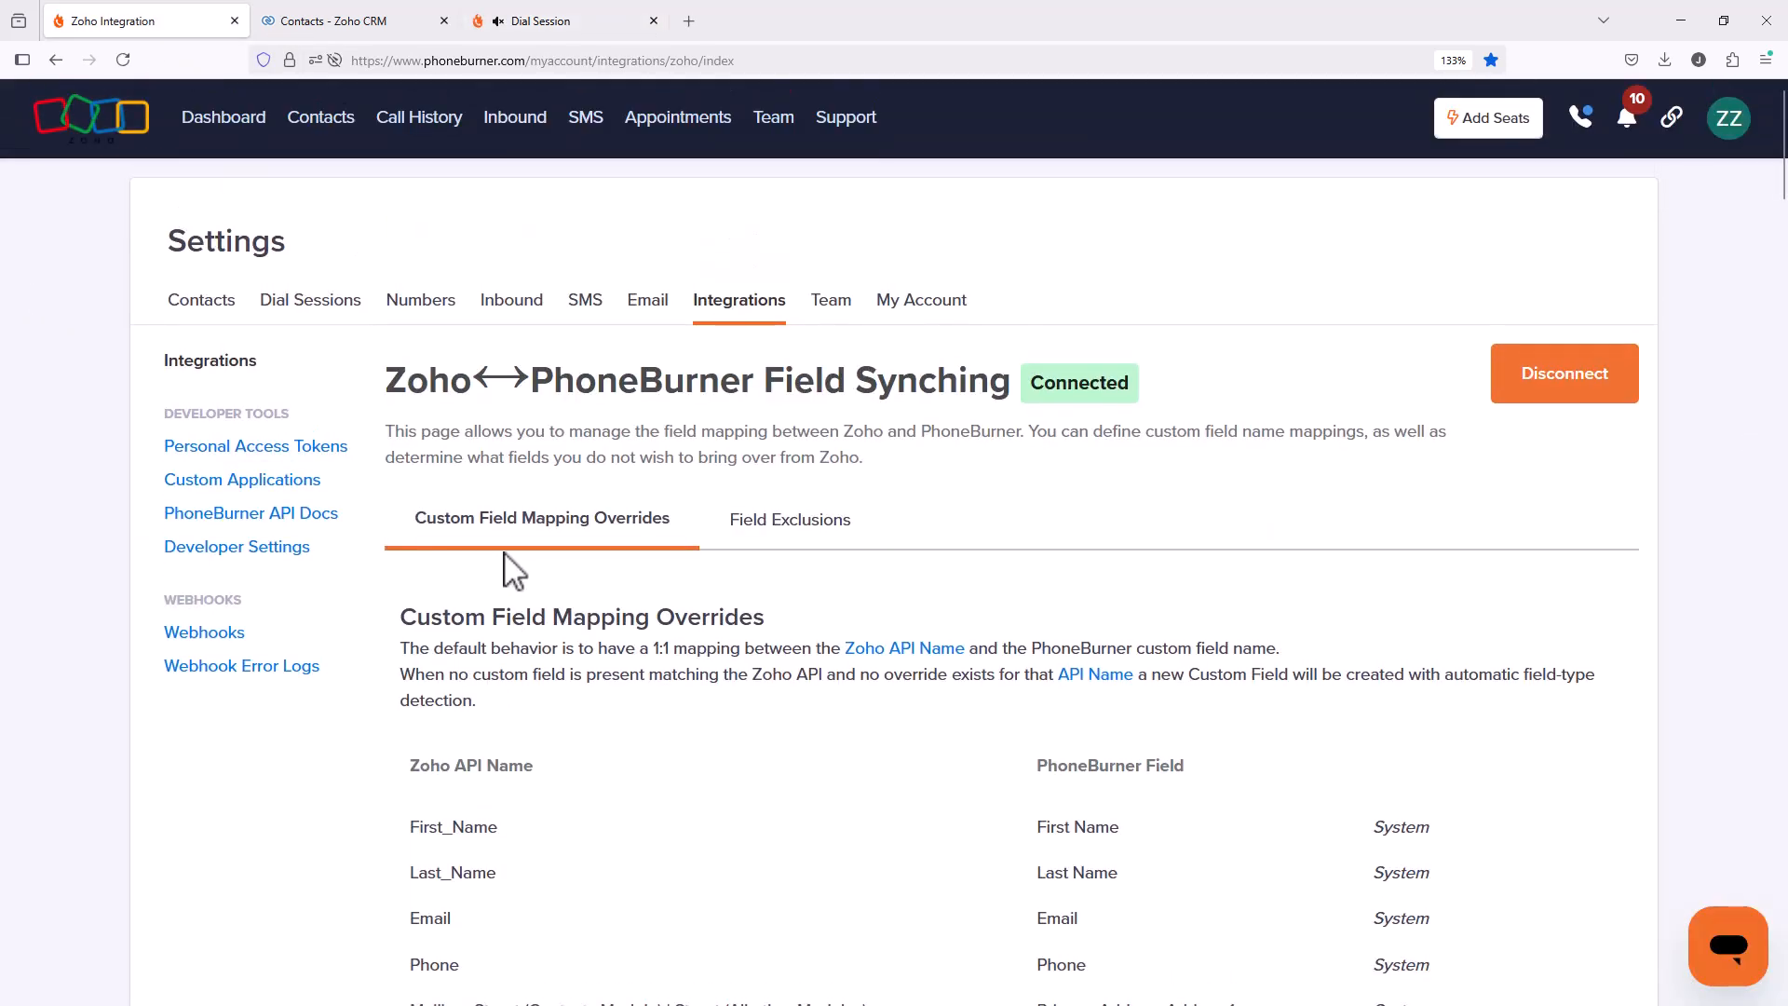
# Step: Open the Team page, end the active dial session and close its browser tab
pyautogui.click(774, 133)
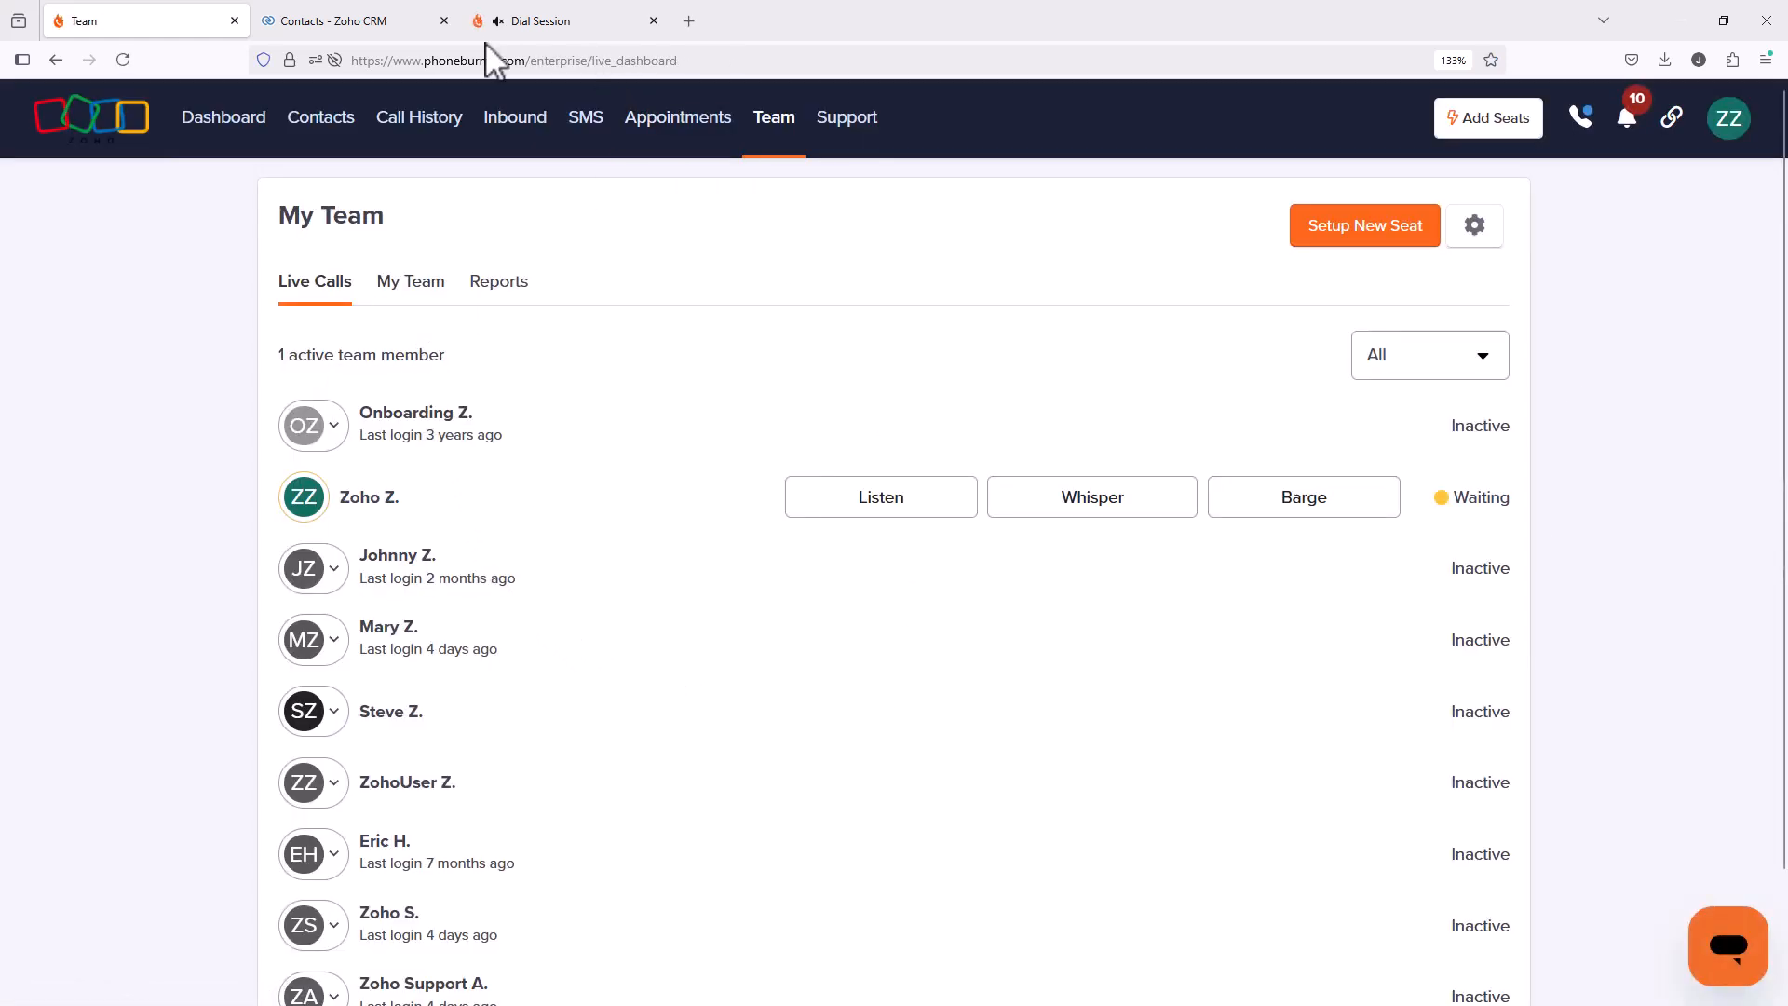
pyautogui.click(556, 26)
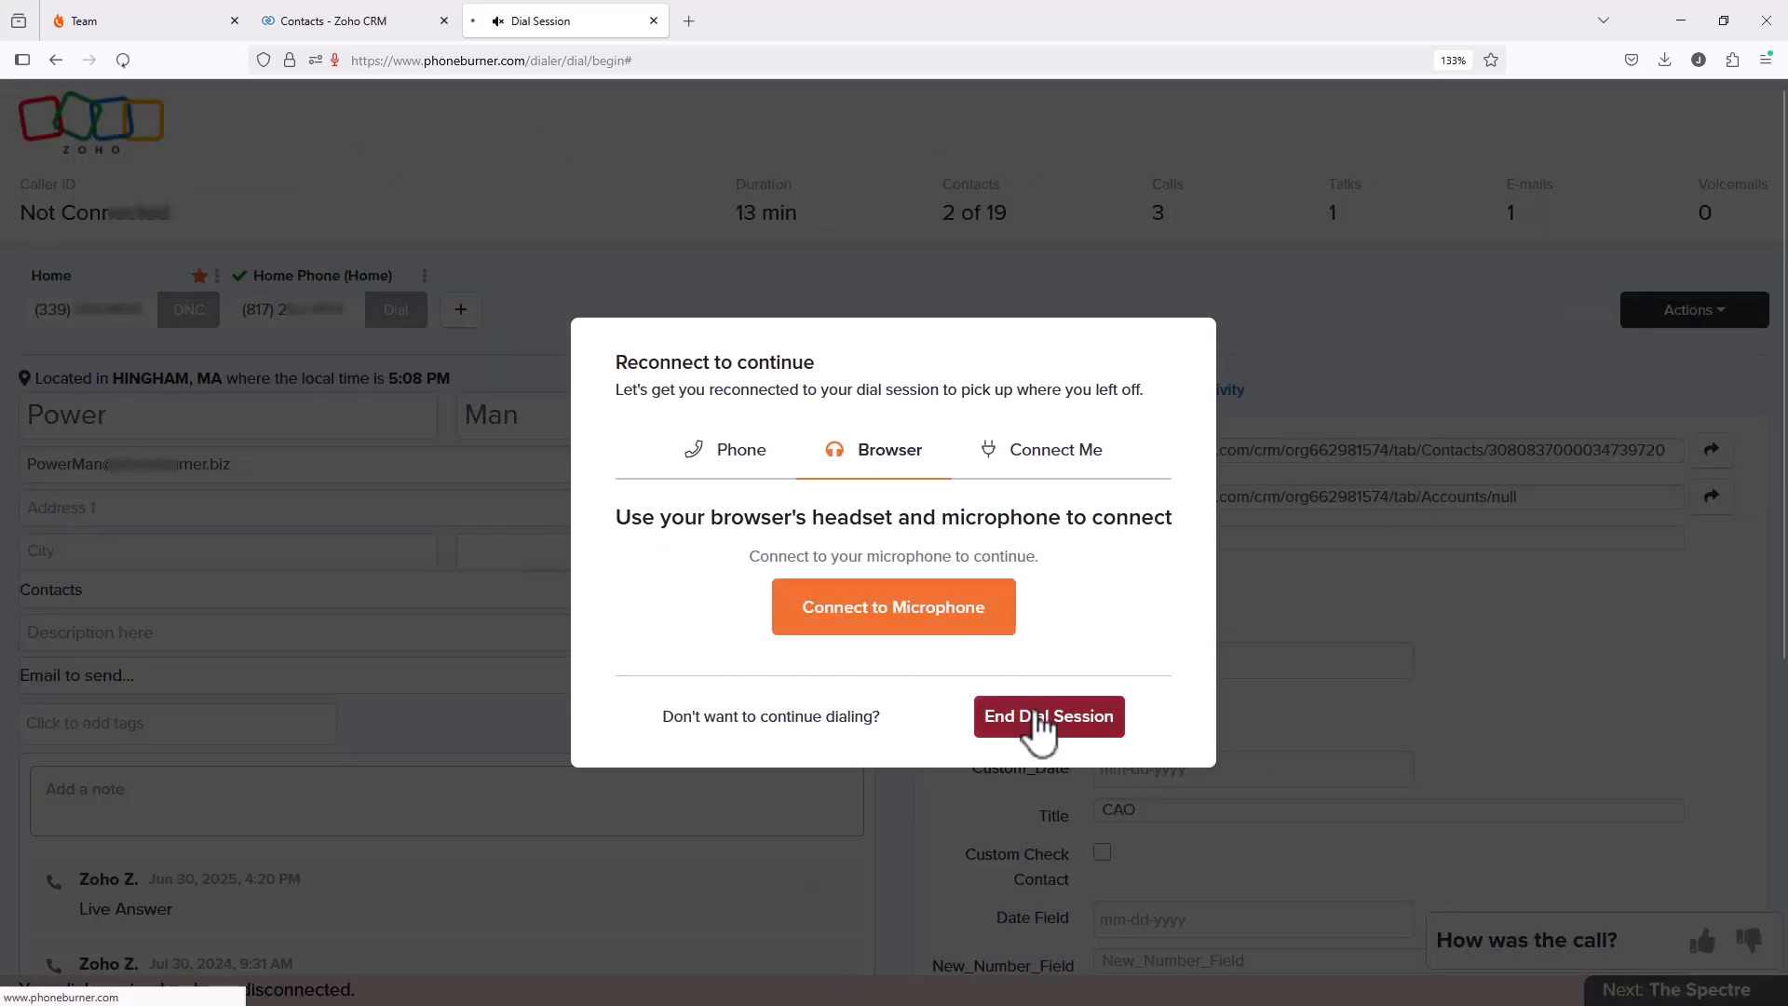
pyautogui.click(1040, 722)
pyautogui.click(654, 21)
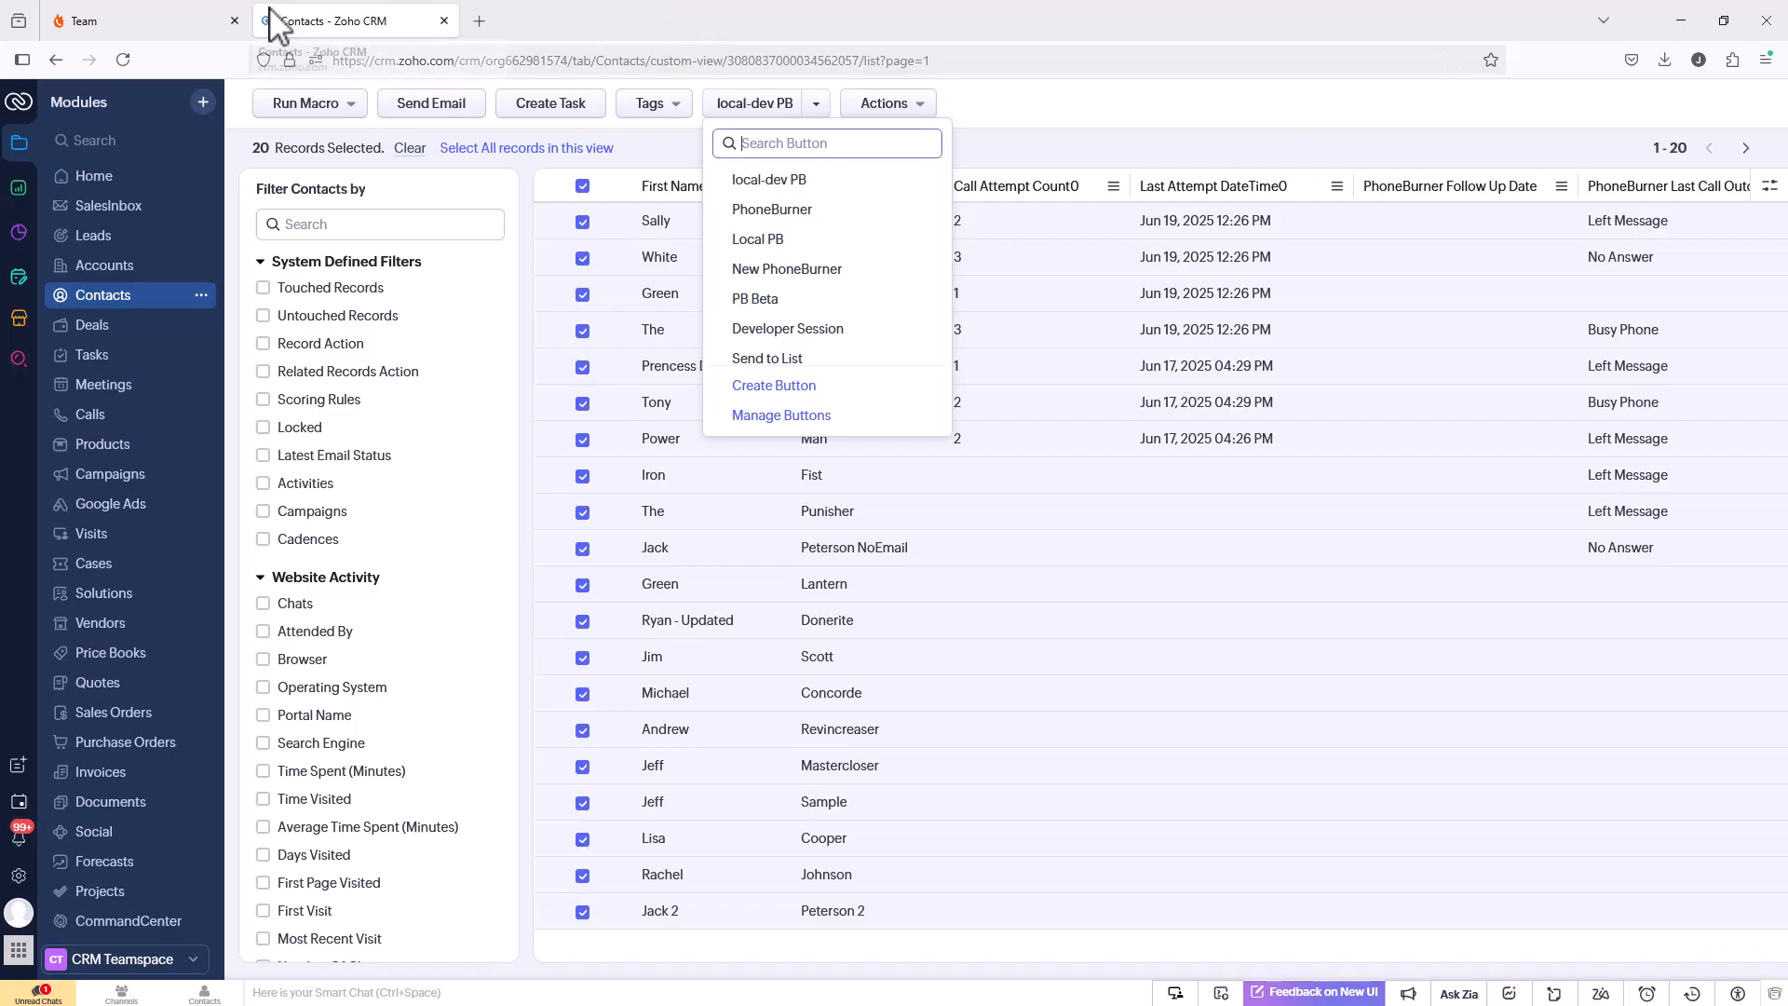
# Step: Log in to the Zoho manager's account from the PhoneBurner team list and dismiss the login notice
pyautogui.click(199, 20)
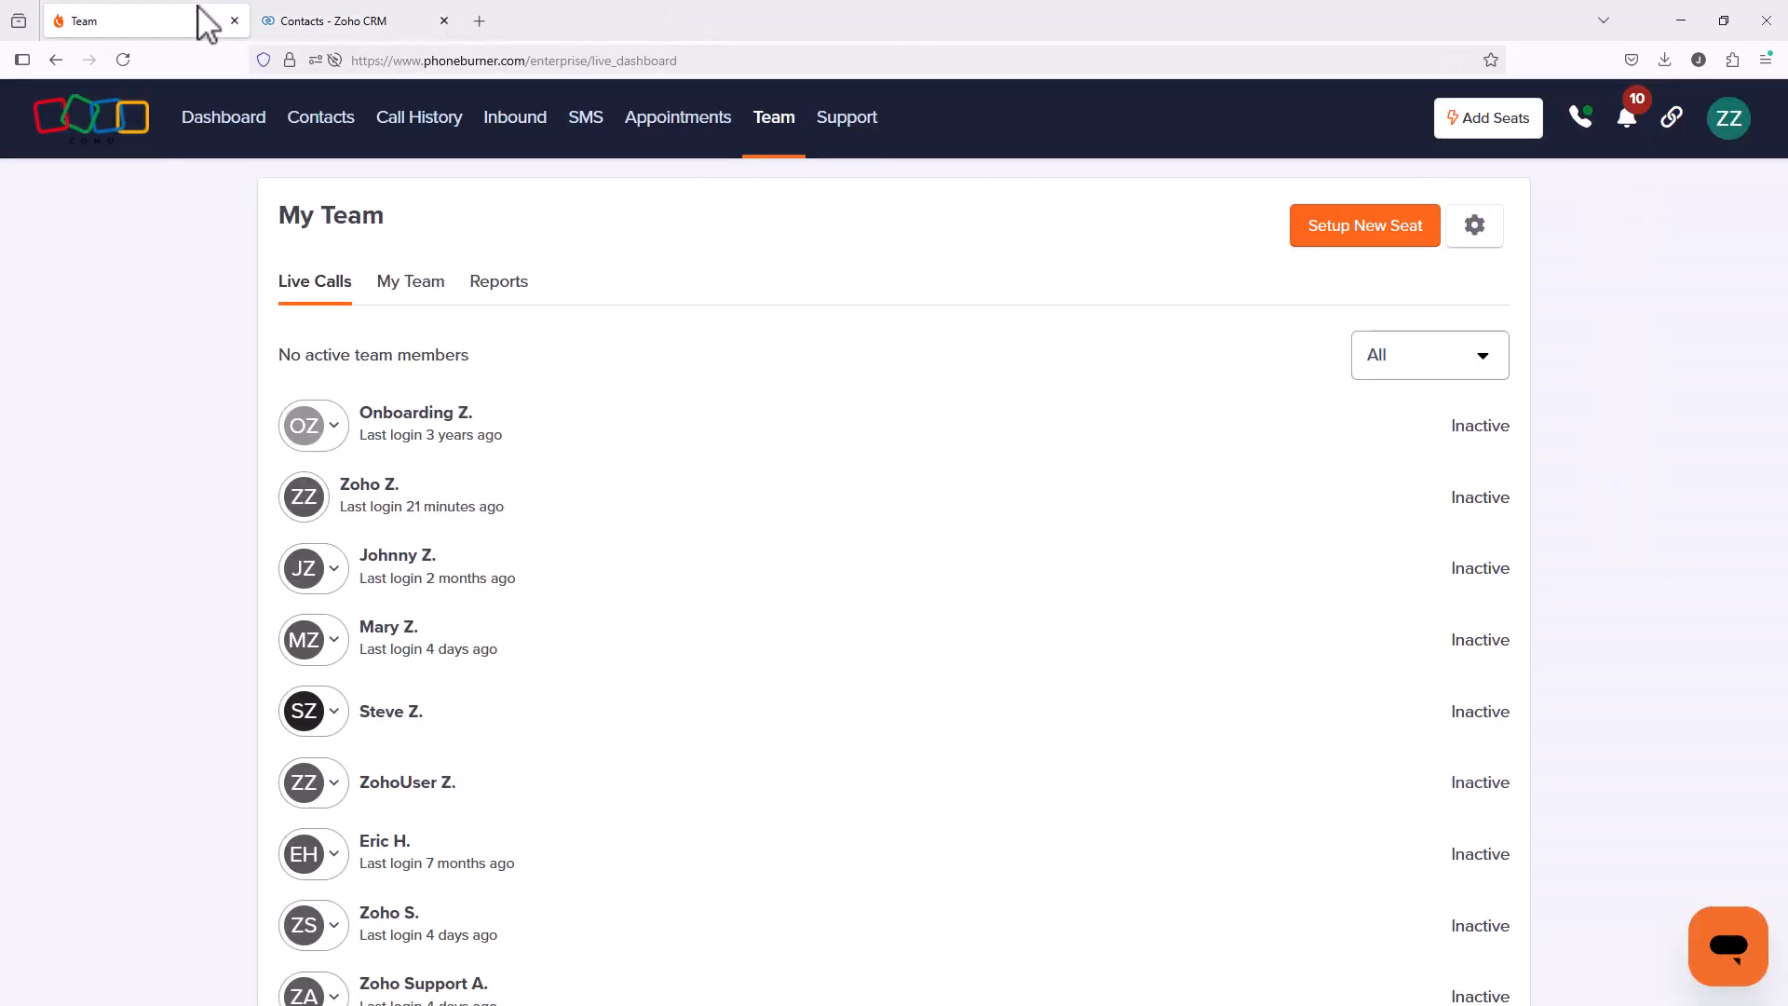
pyautogui.click(419, 285)
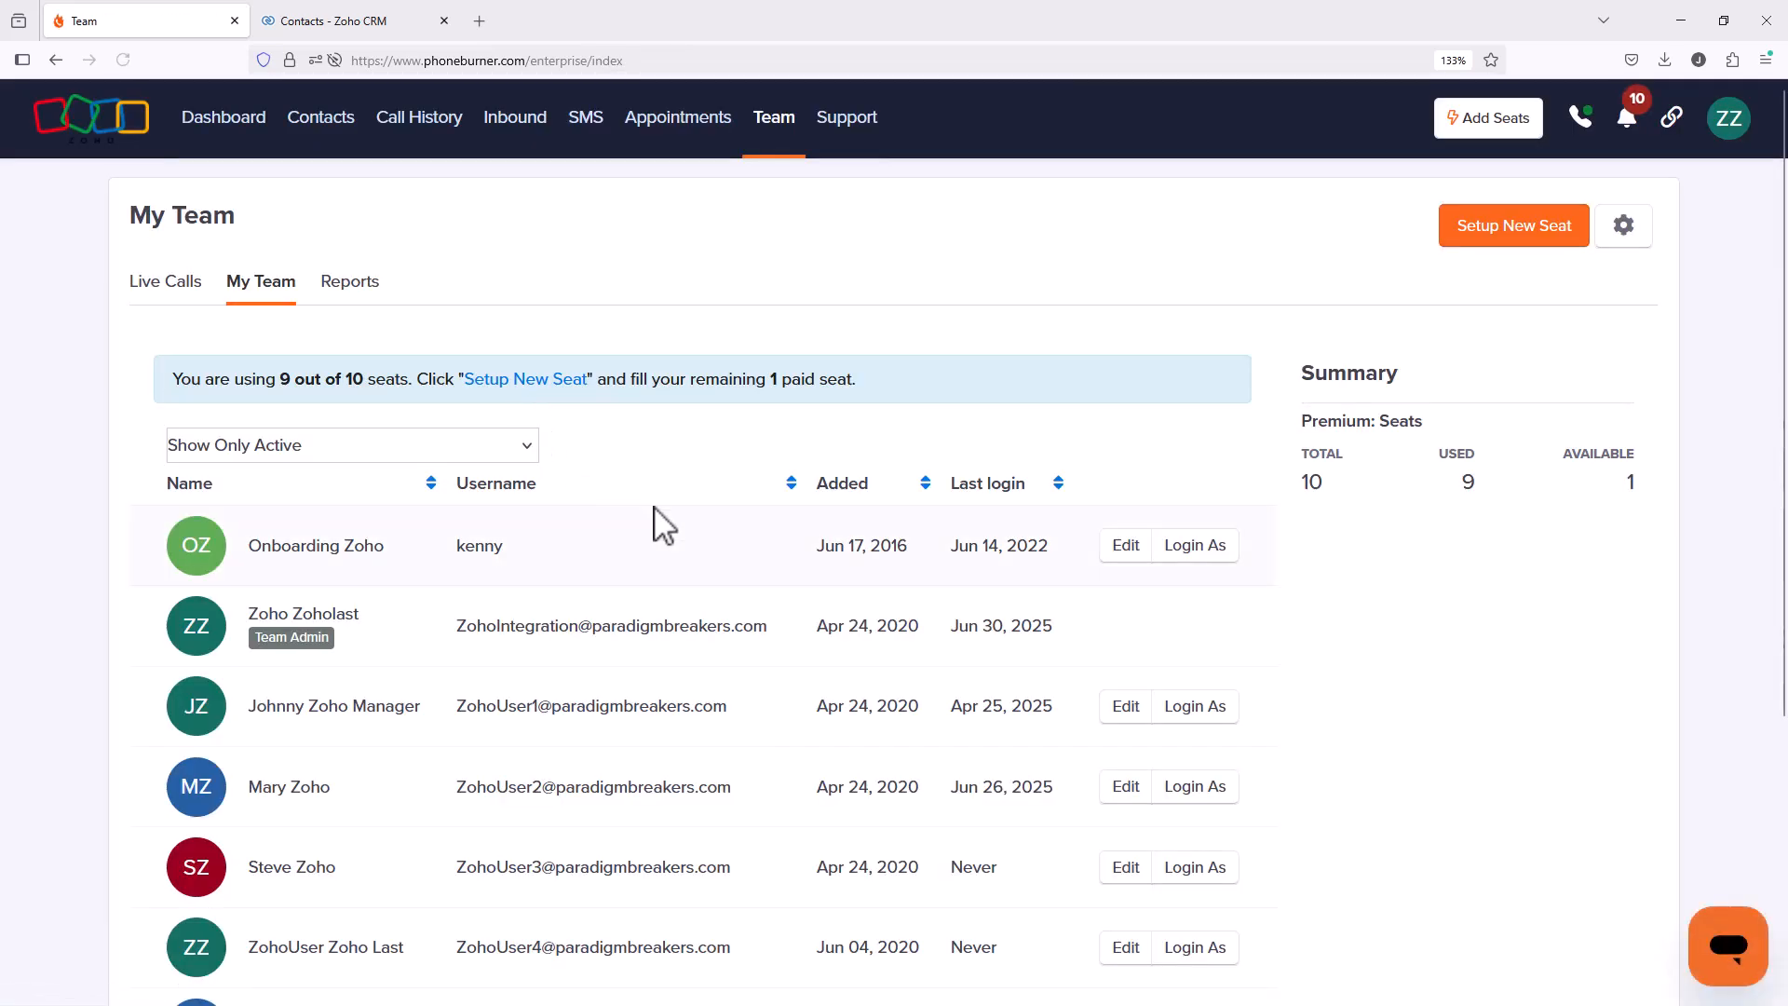
pyautogui.click(1197, 708)
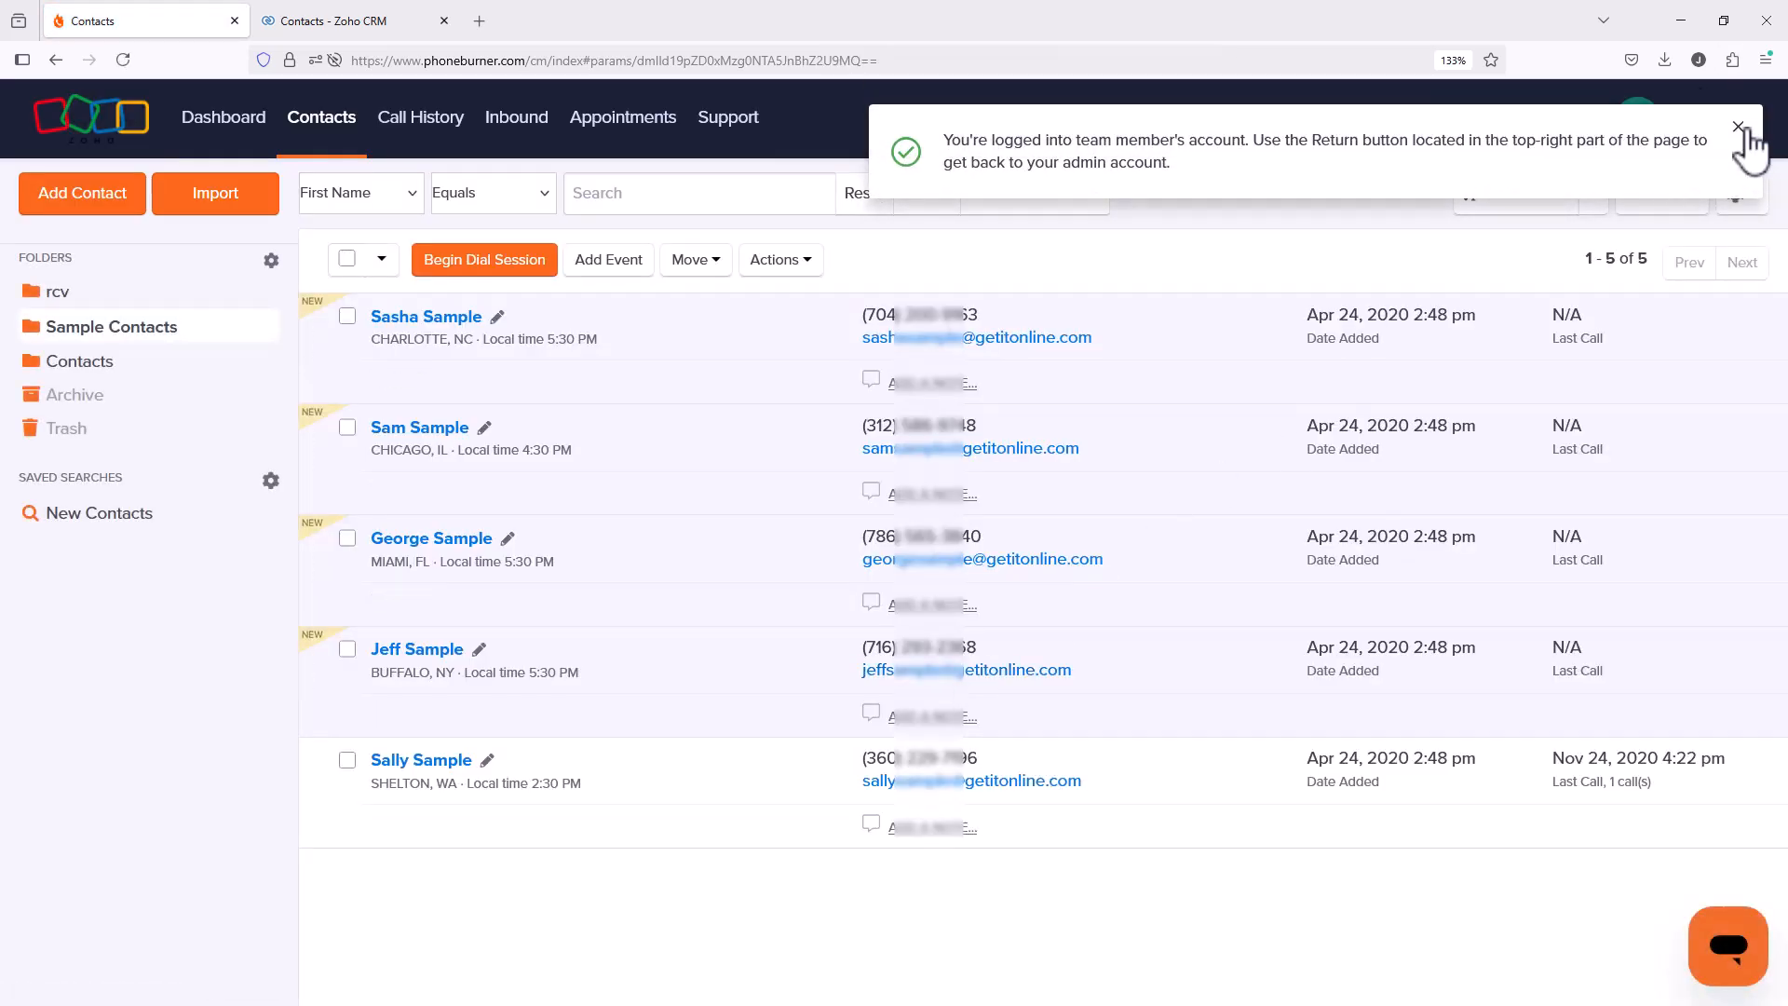
pyautogui.click(1738, 128)
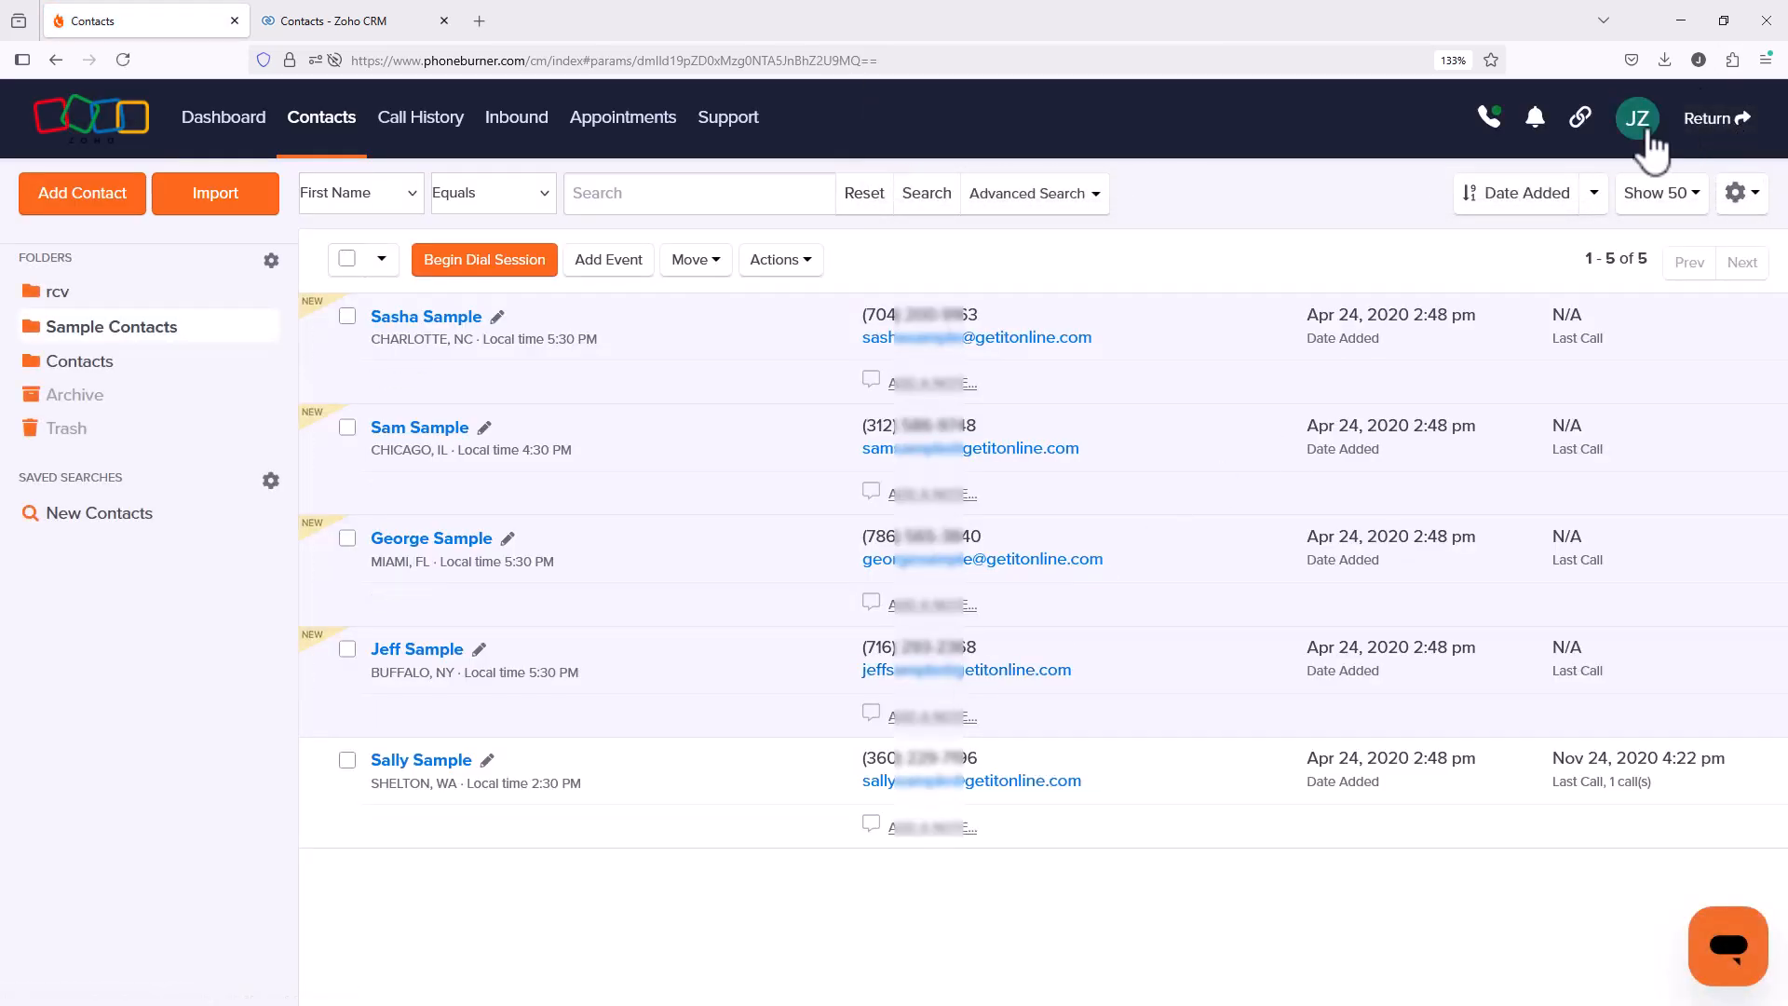
# Step: Open the Zoho integration page from the integration settings of the team member's account
pyautogui.click(1644, 132)
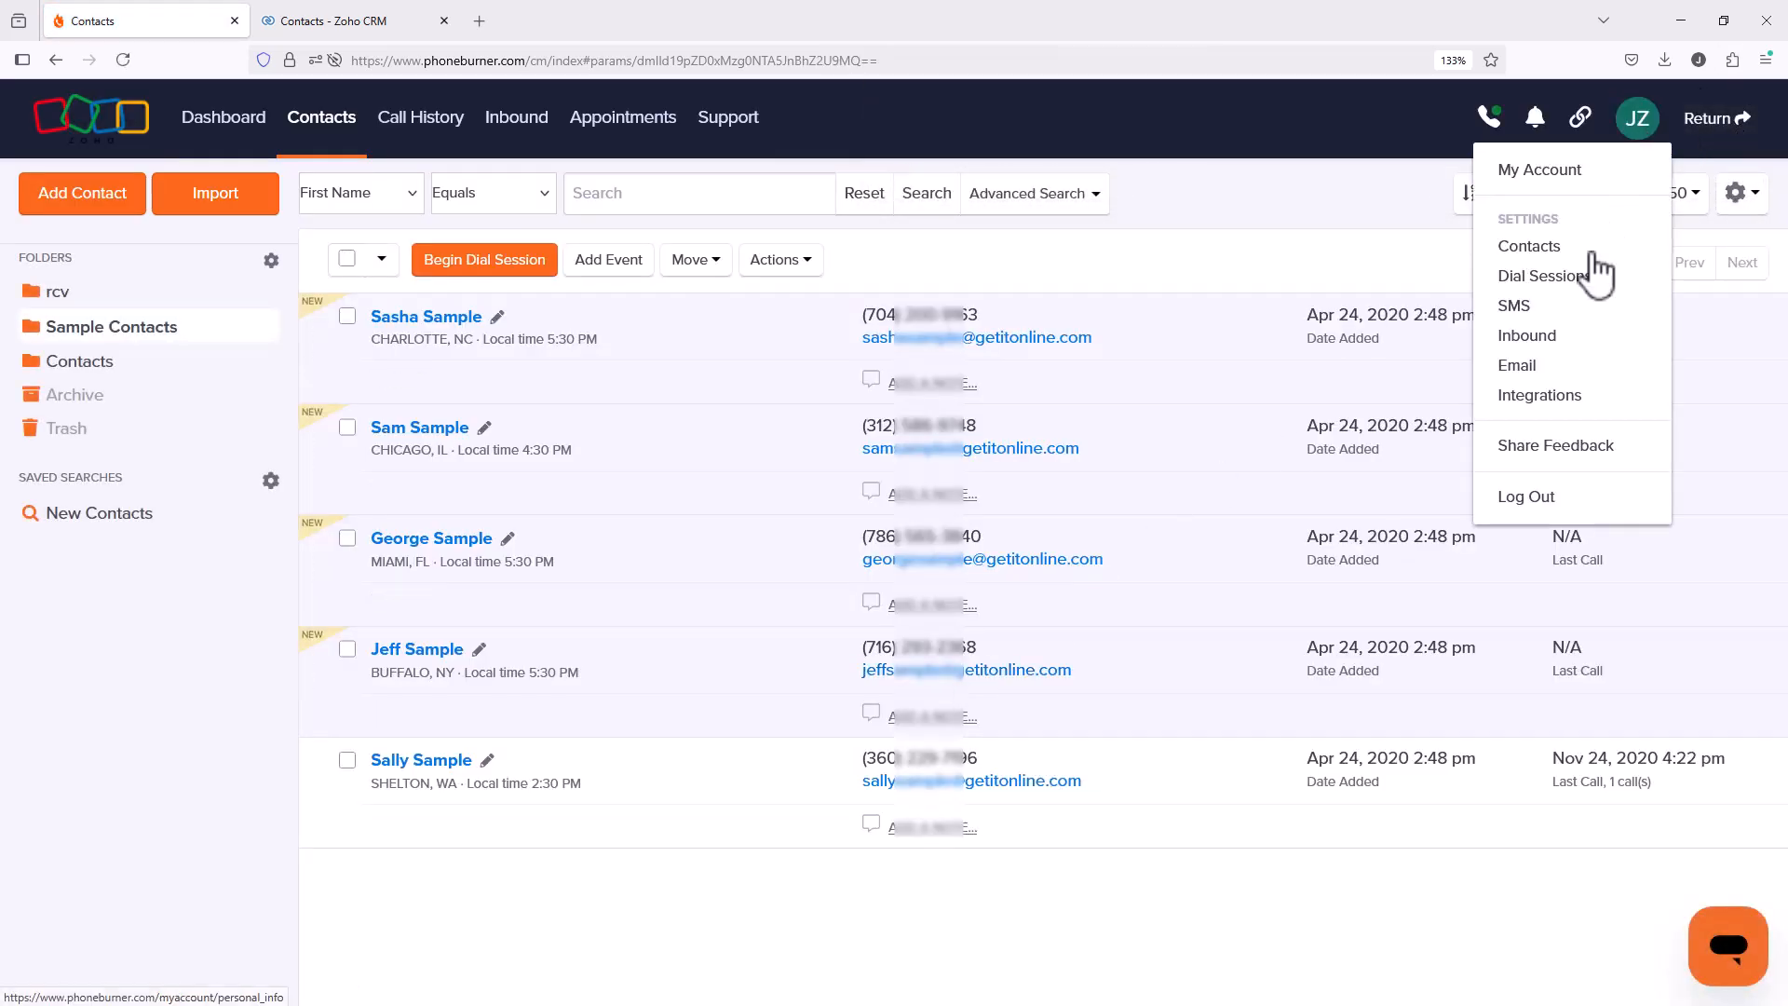
pyautogui.click(1541, 398)
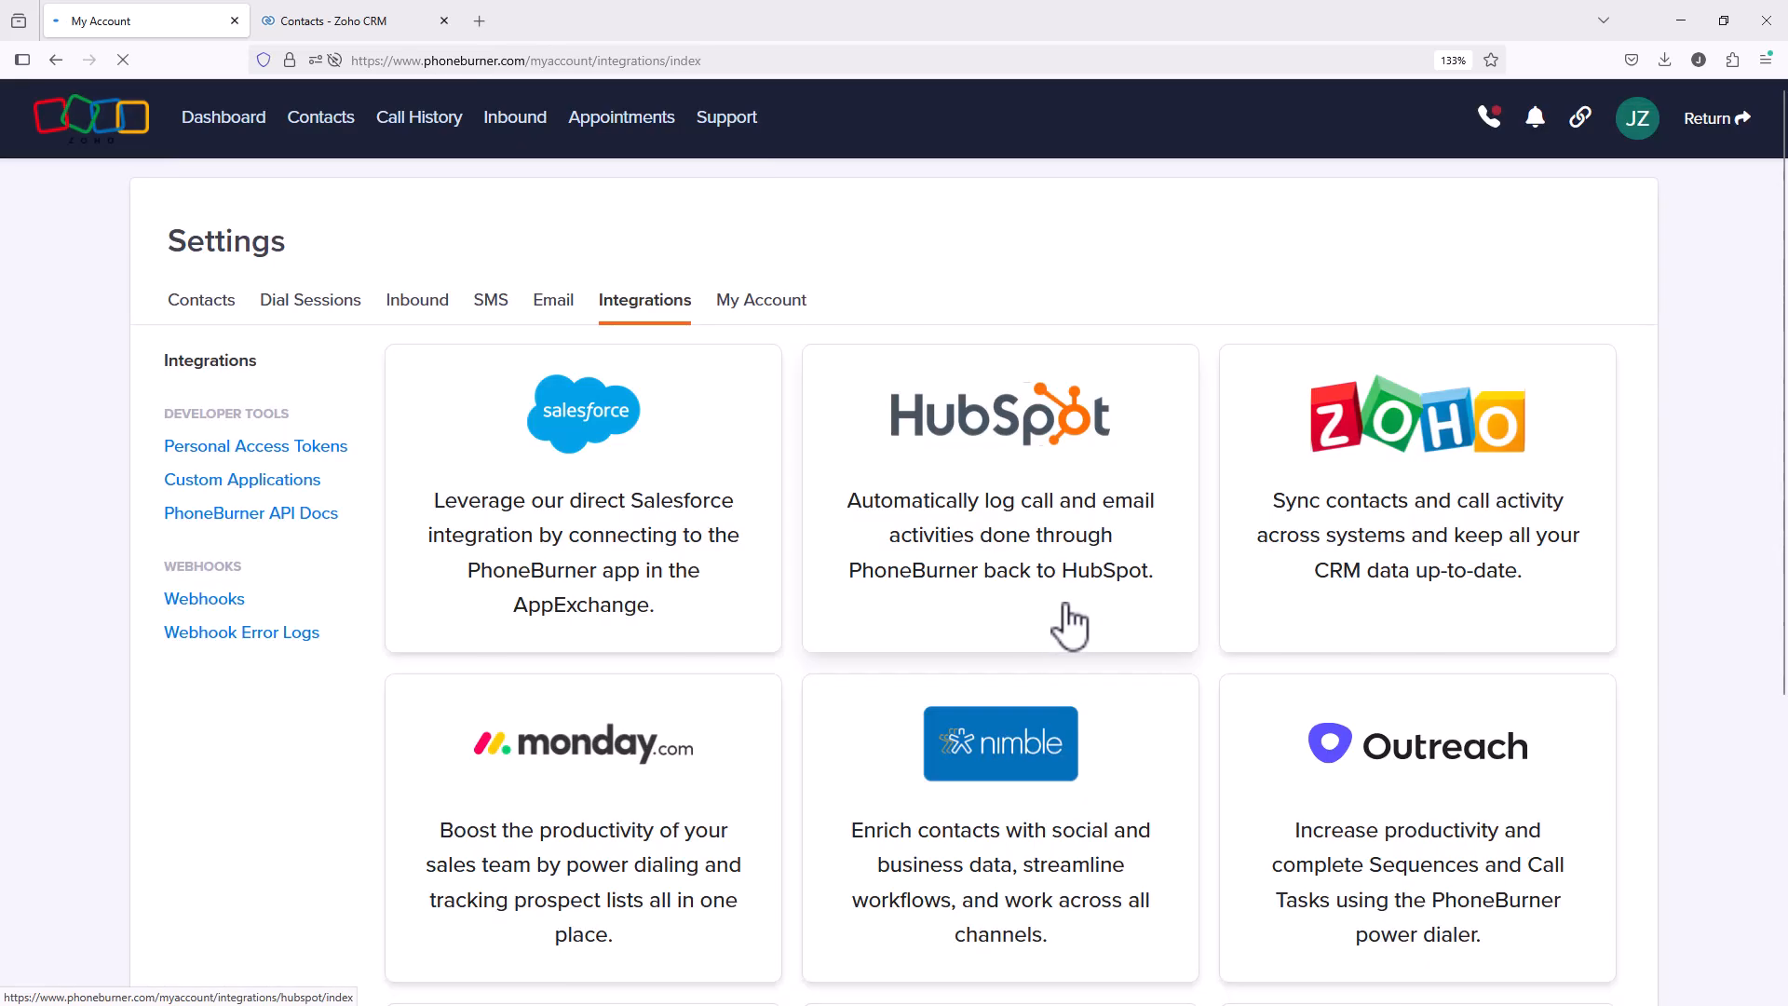
pyautogui.click(1423, 489)
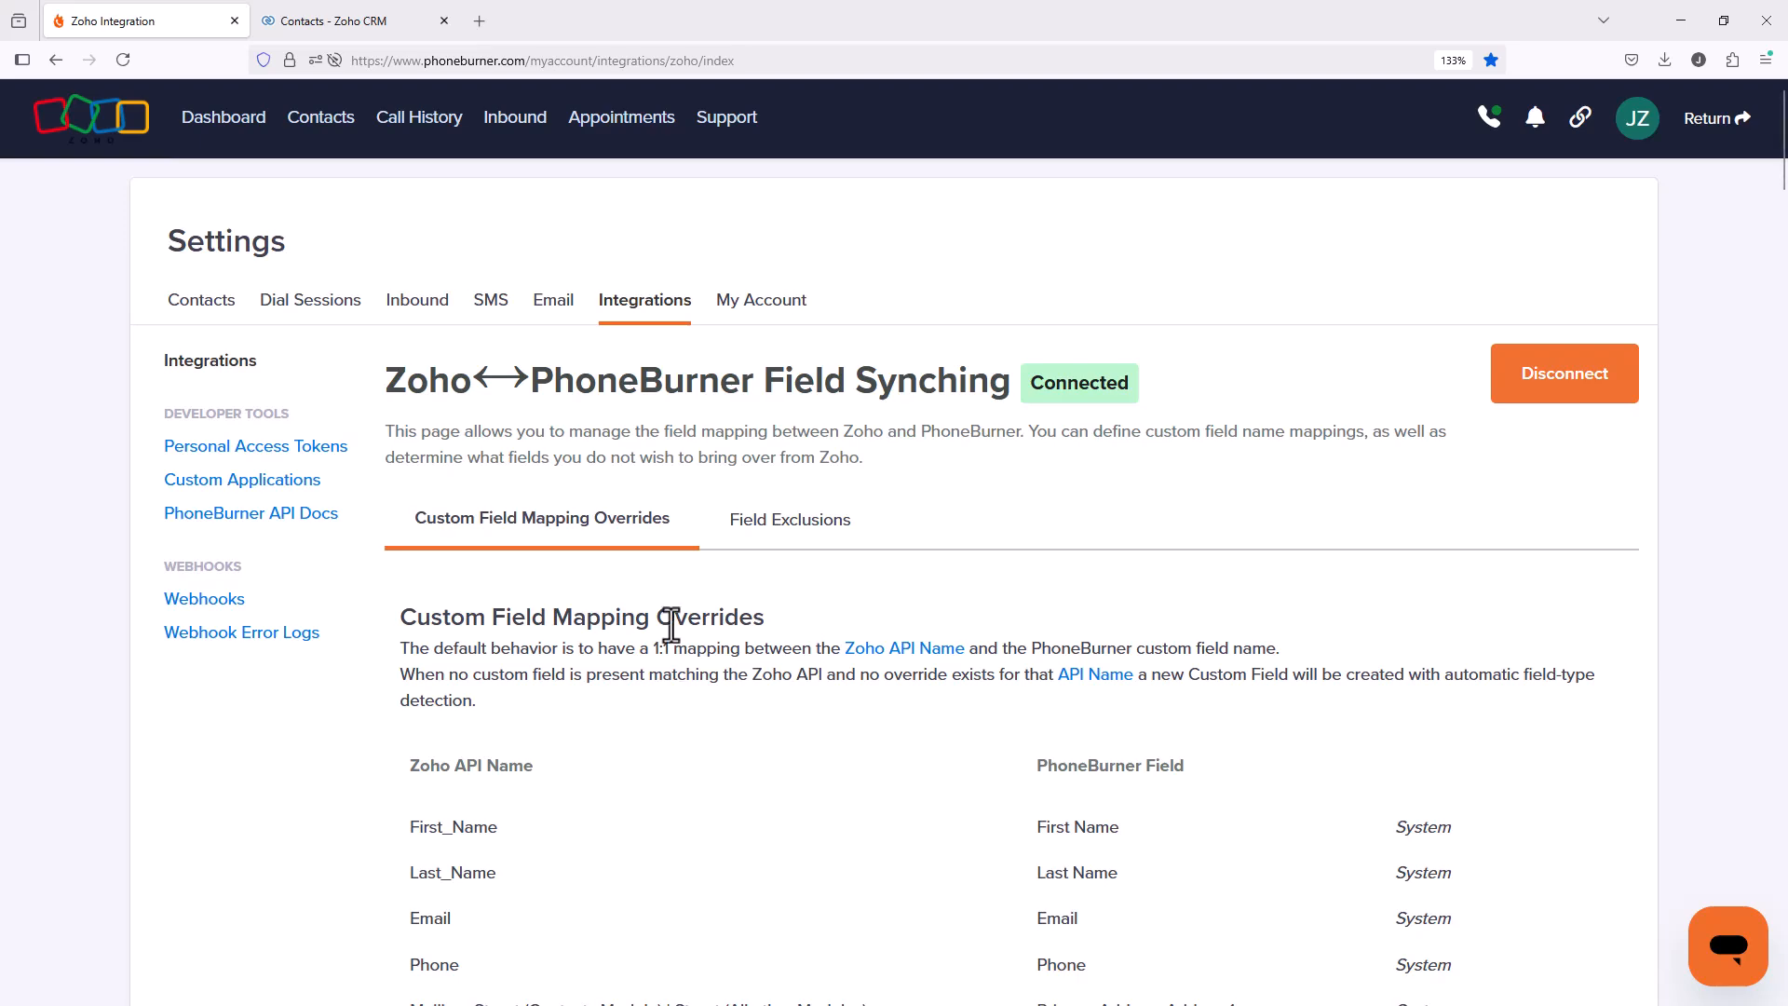
# Step: Look through the custom field mapping overrides between Zoho API names and PhoneBurner fields in the team member's account
pyautogui.scroll(-3, 686, 627)
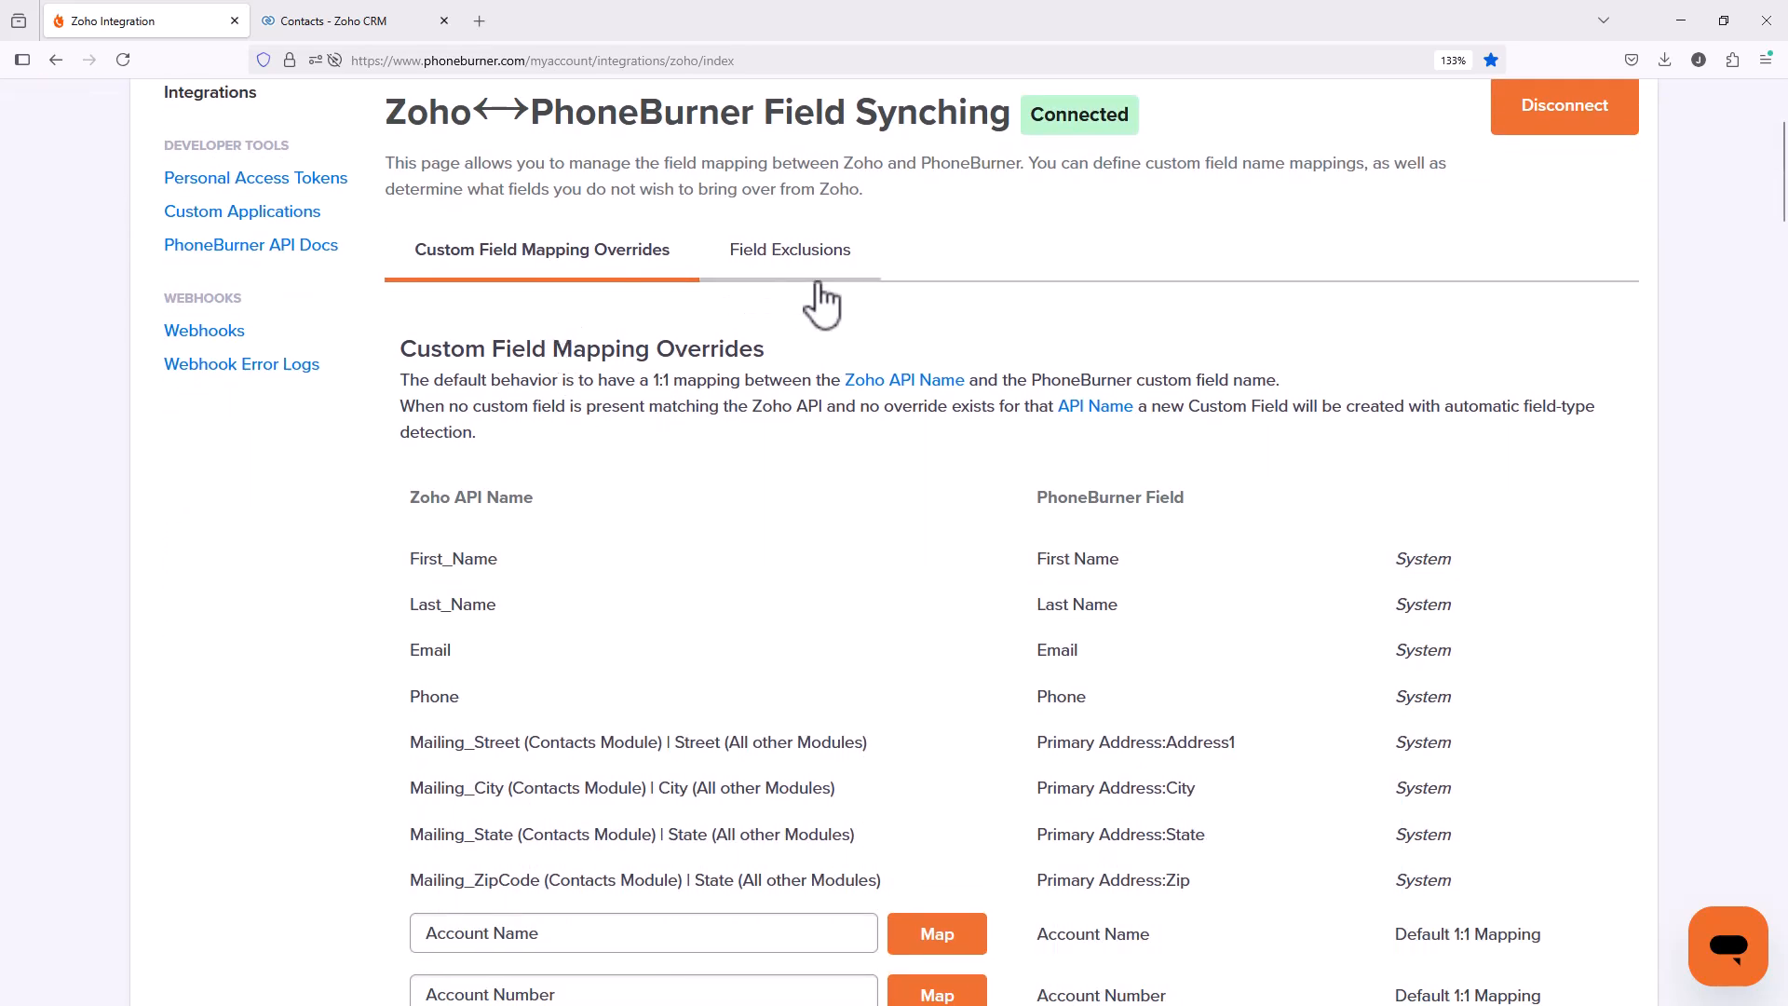
pyautogui.scroll(-6, 926, 479)
pyautogui.click(920, 469)
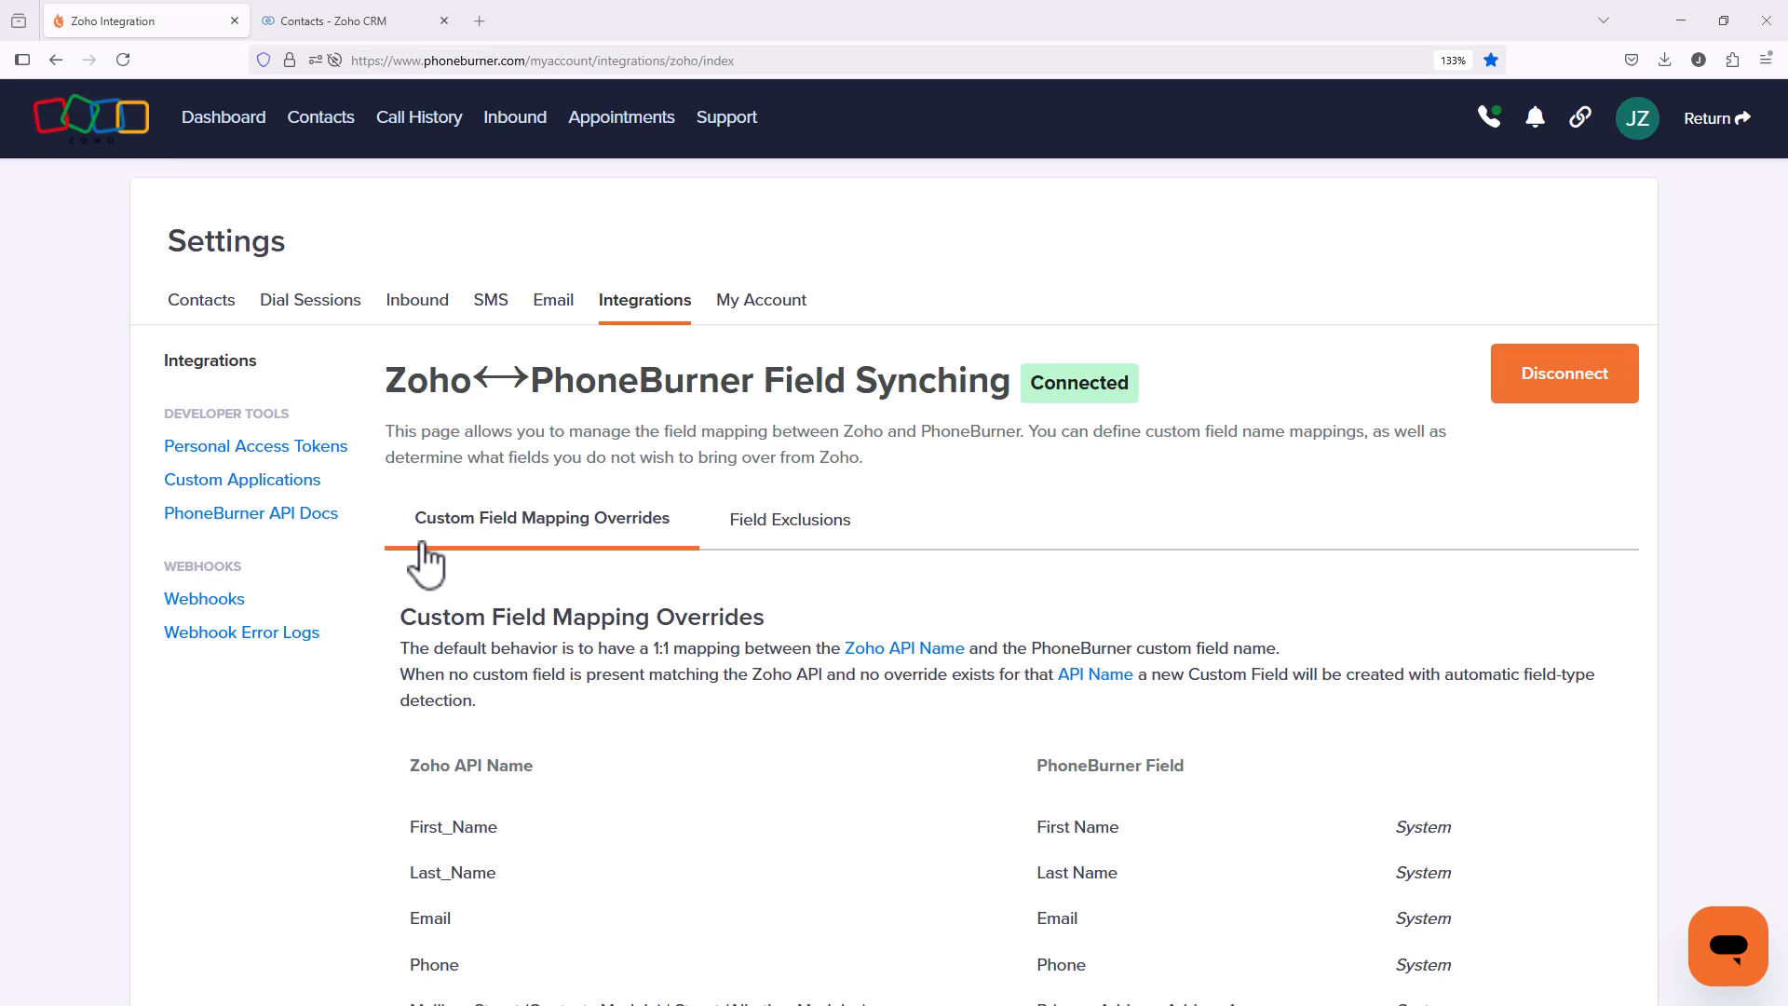
# Step: Reload the Zoho integration page to check the member's access to field mappings and review the custom field mapping overrides again
pyautogui.click(132, 59)
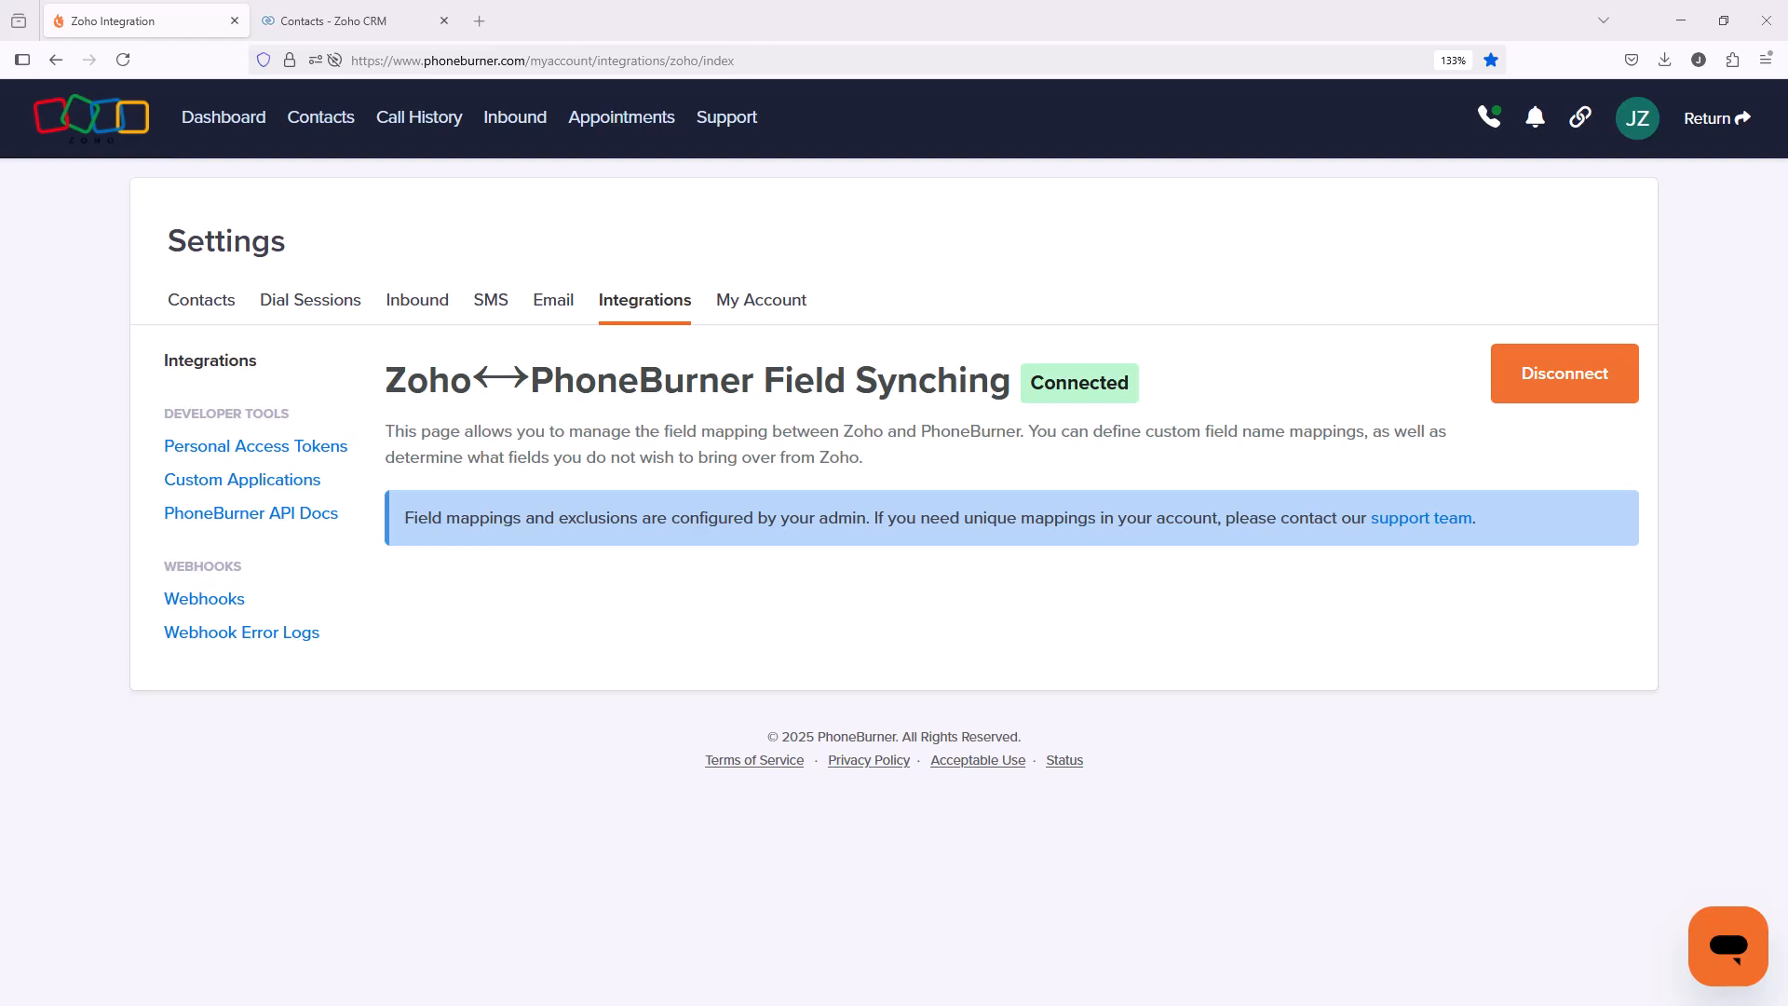
pyautogui.click(131, 72)
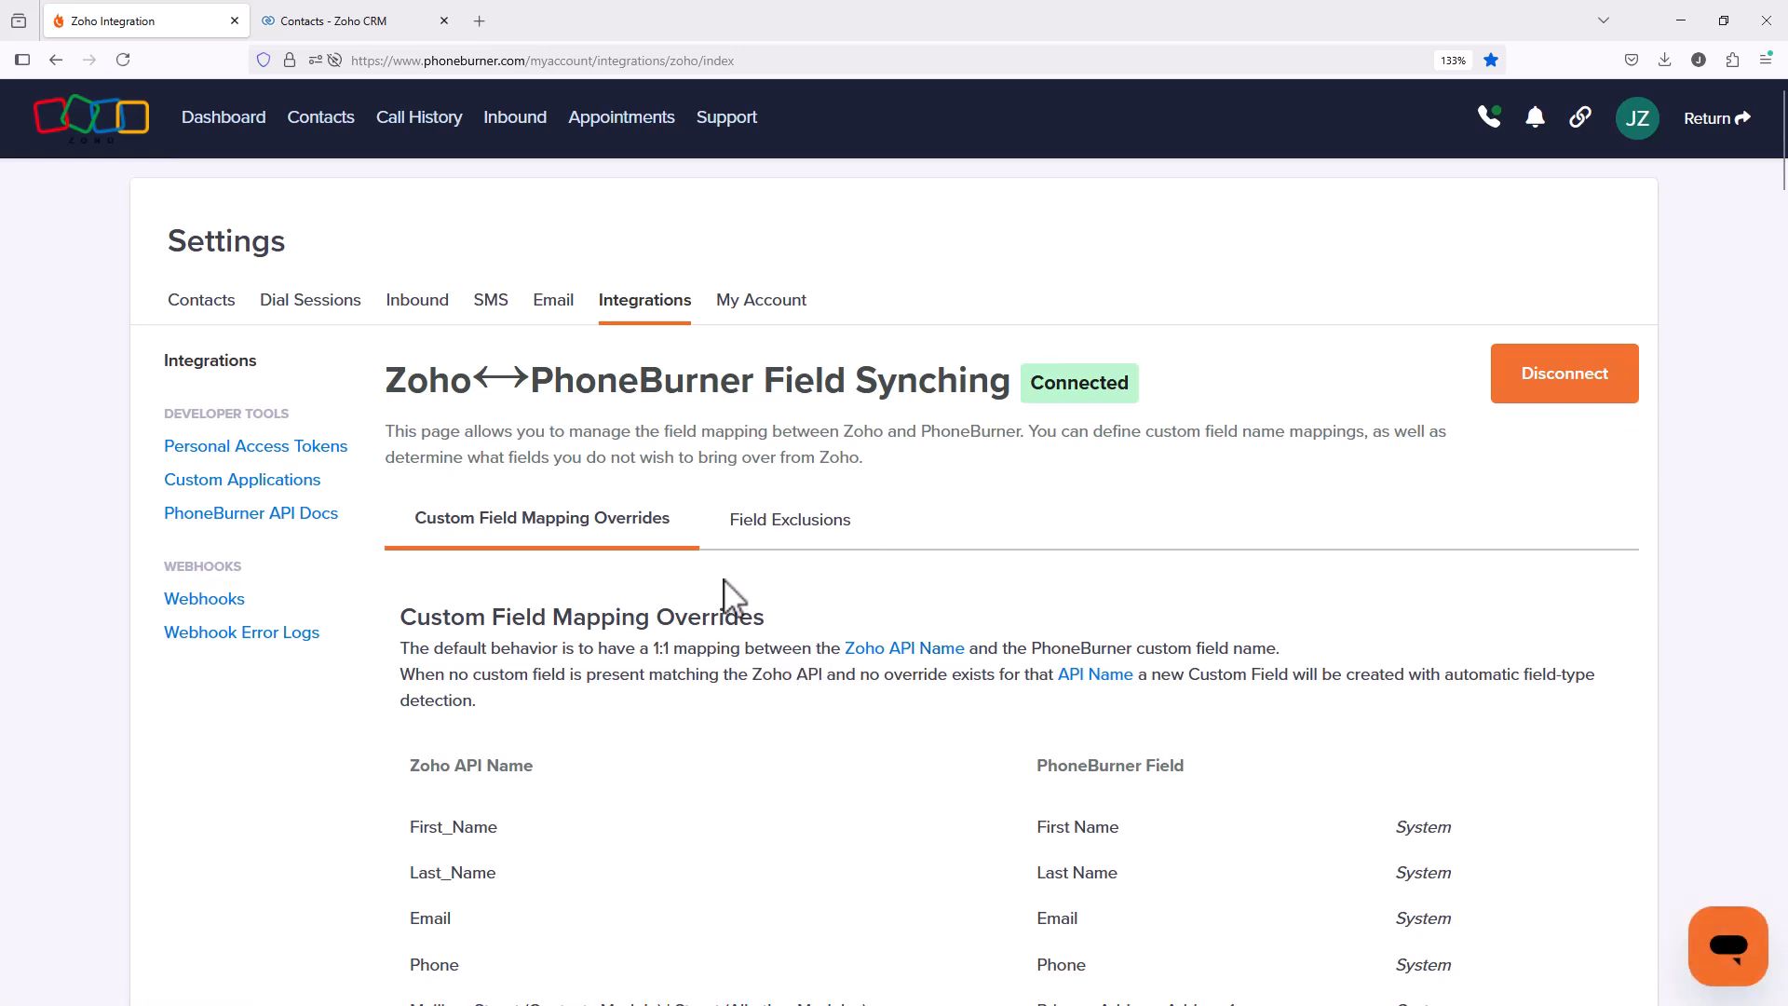
pyautogui.scroll(-2, 847, 614)
pyautogui.scroll(-2, 849, 615)
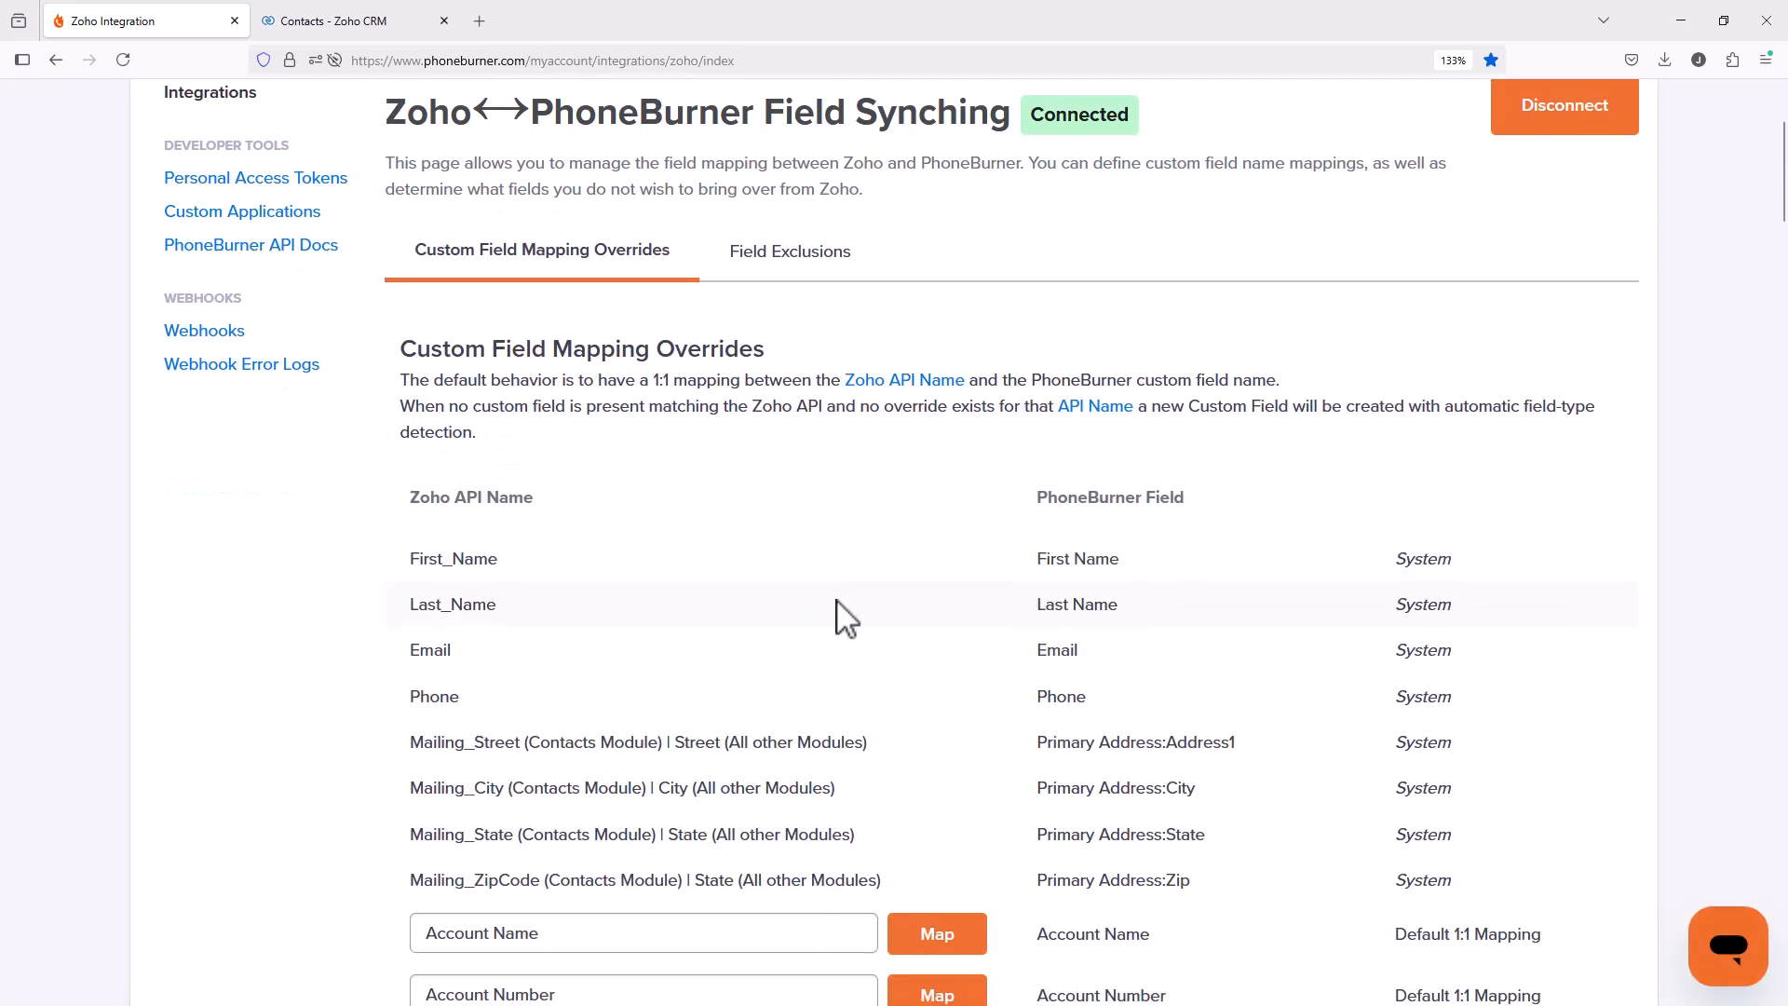